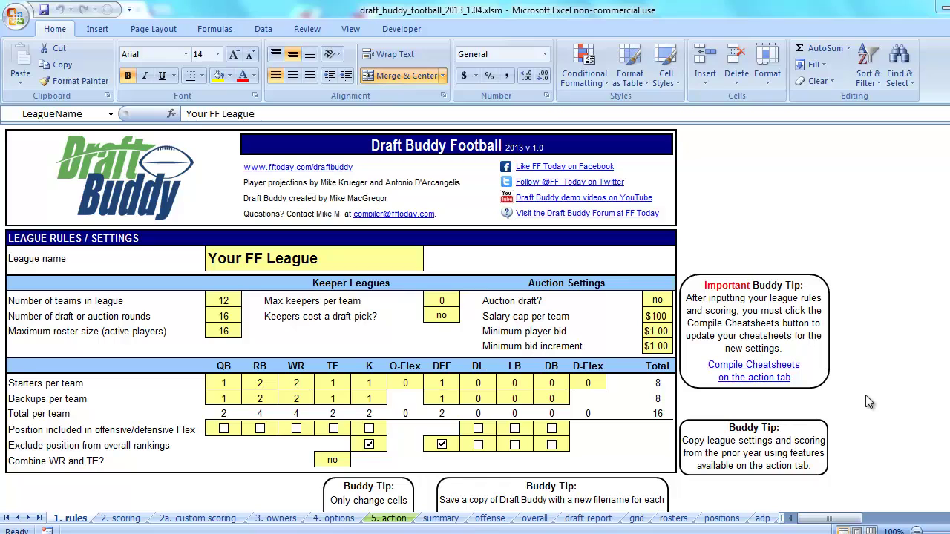
Select the Max keepers per team value, then switch to the MyFantasyLeague page in Chrome
{"action": "left_click", "coordinate": [451, 304]}
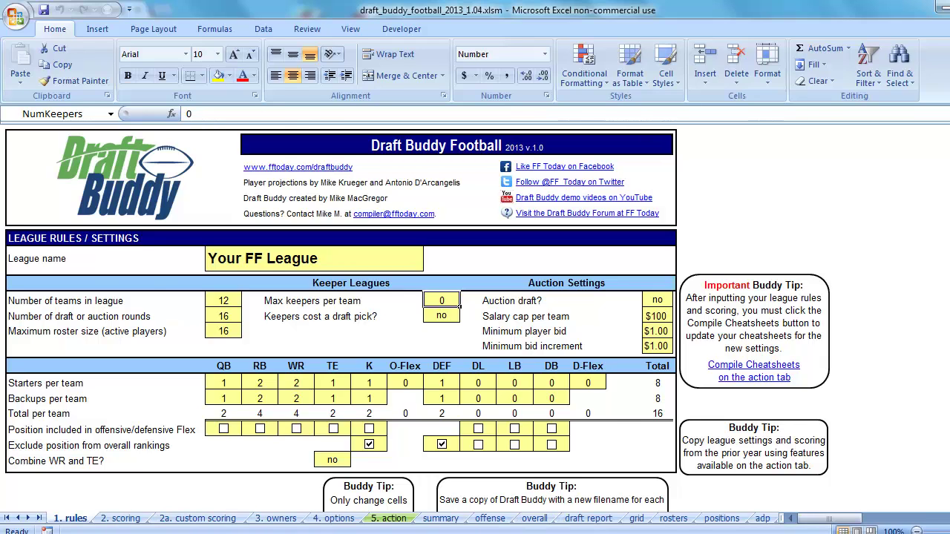
{"action": "key", "text": "alt+Tab"}
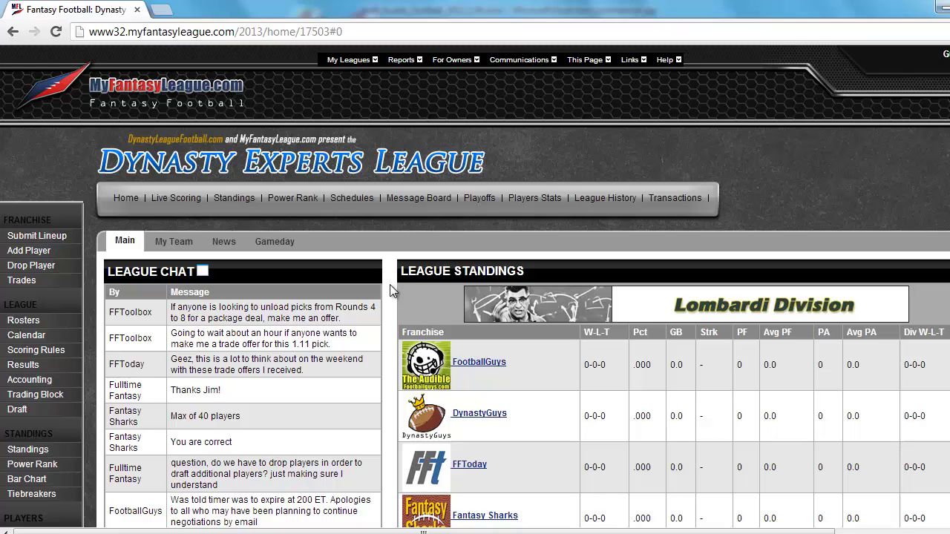
Browse Reports > Franchise > Rosters for every team, then return to the Draft Buddy workbook
{"action": "mouse_move", "coordinate": [401, 60]}
{"action": "mouse_move", "coordinate": [401, 76]}
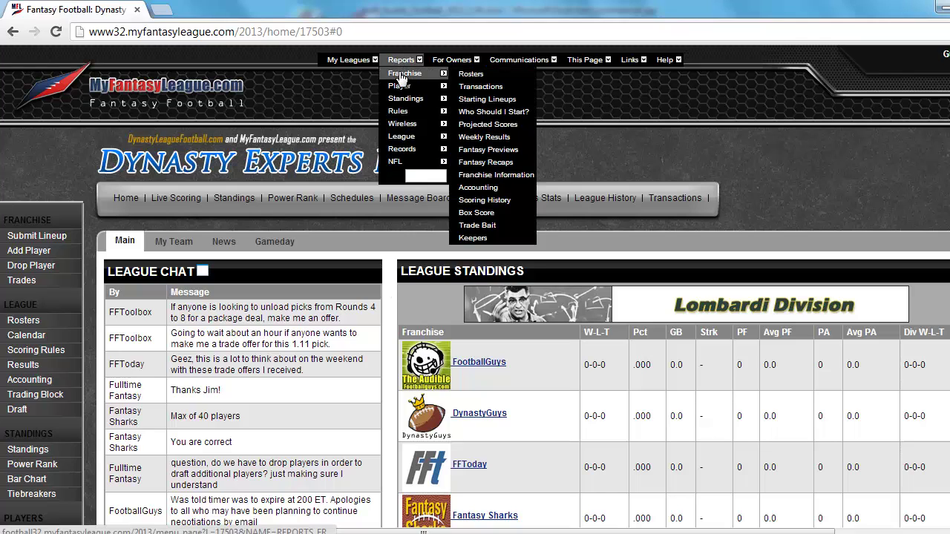
{"action": "left_click", "coordinate": [469, 74]}
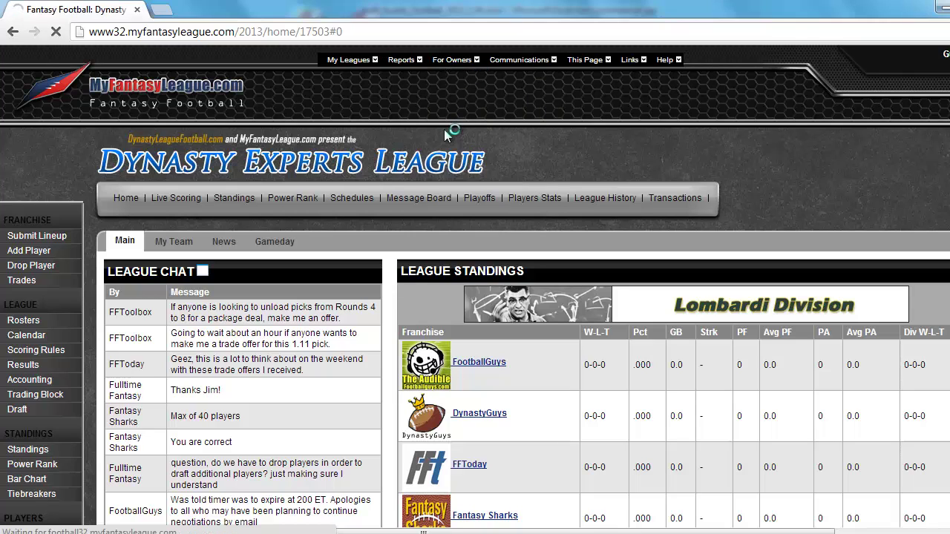
{"action": "scroll", "coordinate": [362, 355], "scroll_direction": "down", "scroll_amount": 5}
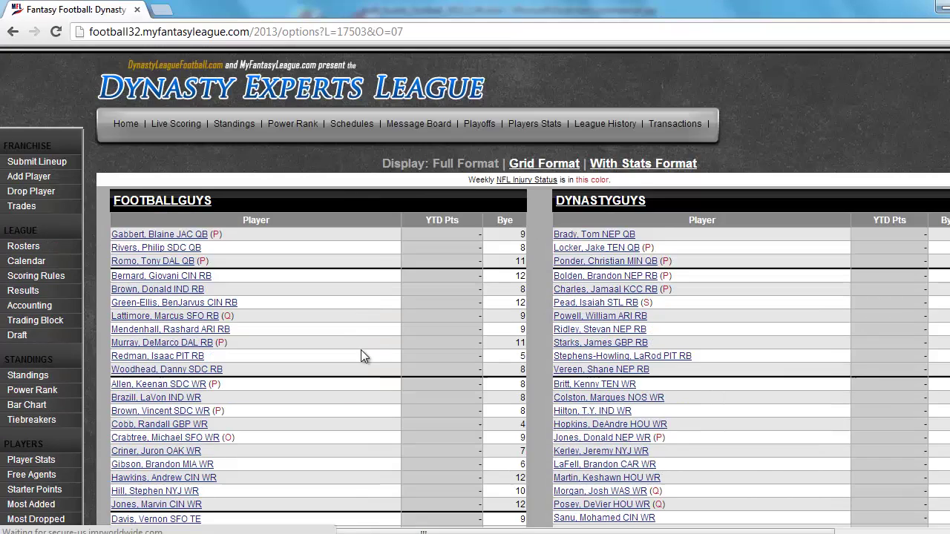
{"action": "scroll", "coordinate": [361, 352], "scroll_direction": "down", "scroll_amount": 1}
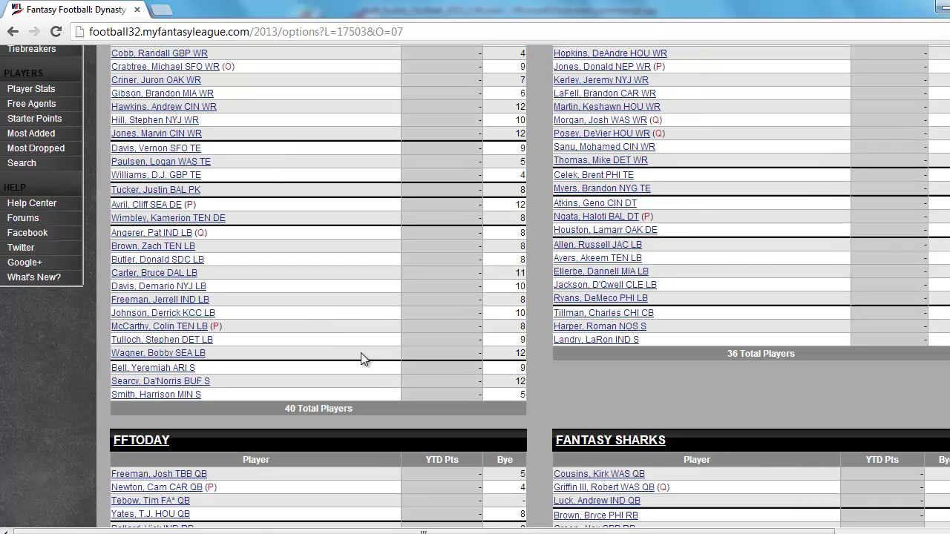
{"action": "scroll", "coordinate": [361, 354], "scroll_direction": "down", "scroll_amount": 8}
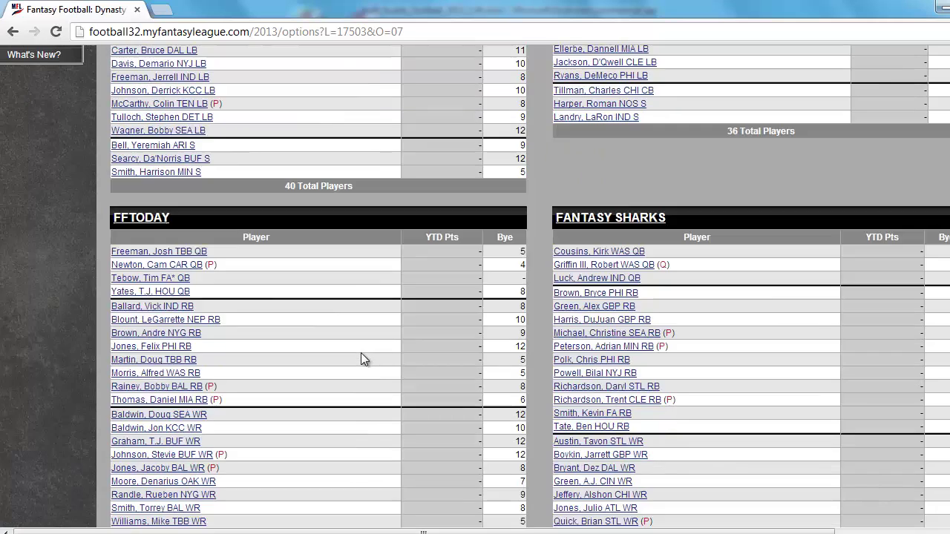
{"action": "scroll", "coordinate": [361, 353], "scroll_direction": "down", "scroll_amount": 1}
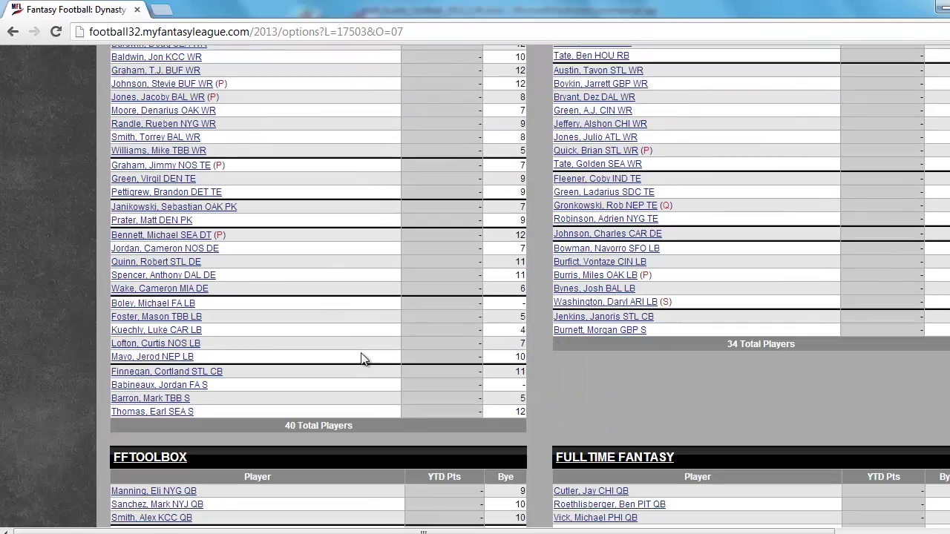
{"action": "scroll", "coordinate": [361, 354], "scroll_direction": "up", "scroll_amount": 20}
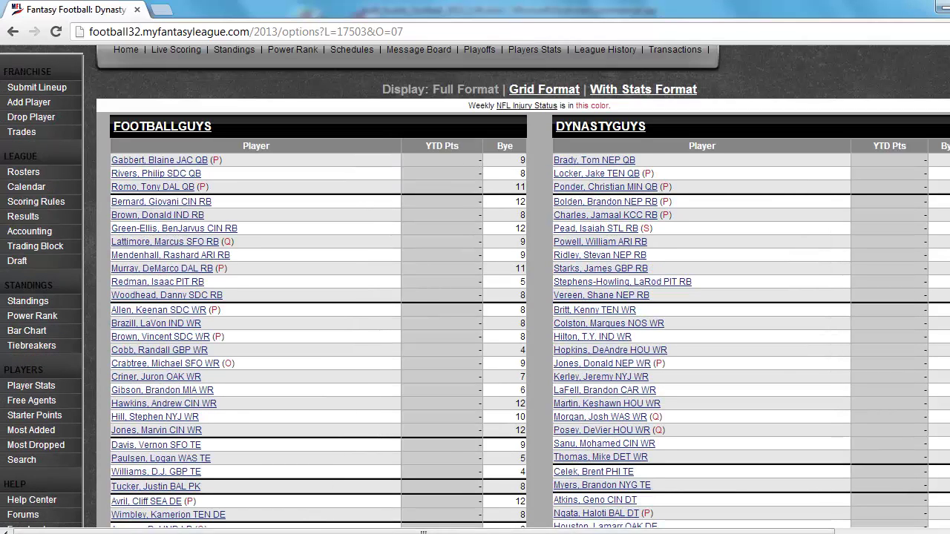
{"action": "left_click", "coordinate": [329, 520]}
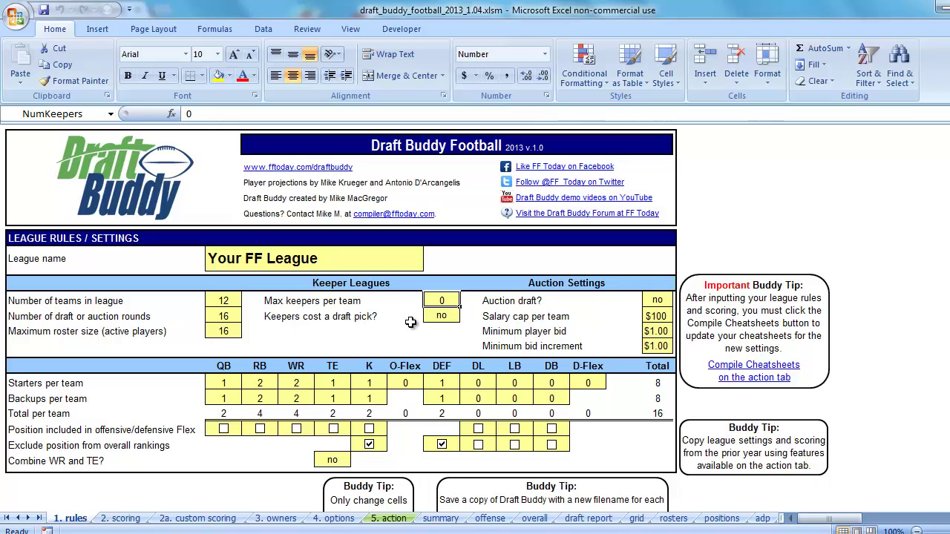
On the 1. rules sheet, enter 8 draft rounds, 40 maximum roster size and 40 max keepers
{"action": "left_click", "coordinate": [238, 303]}
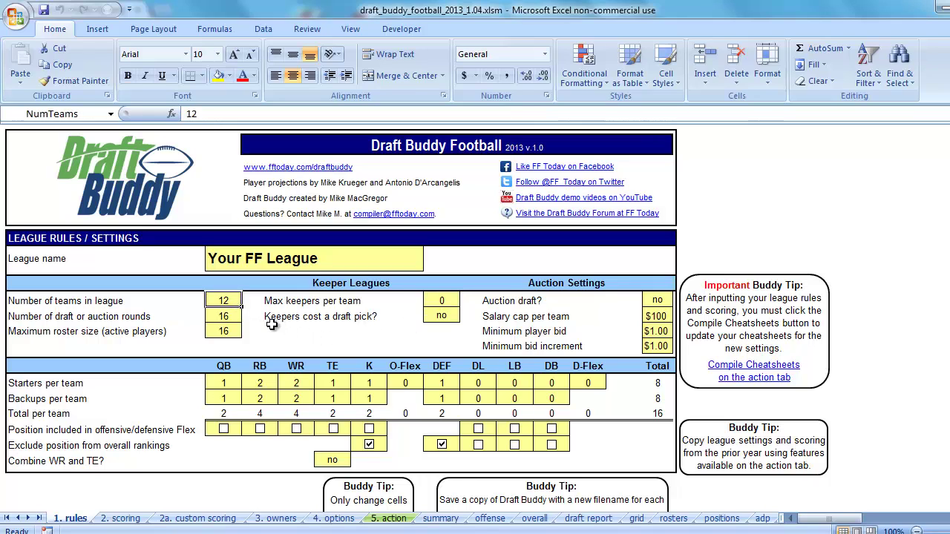
{"action": "left_click", "coordinate": [232, 318]}
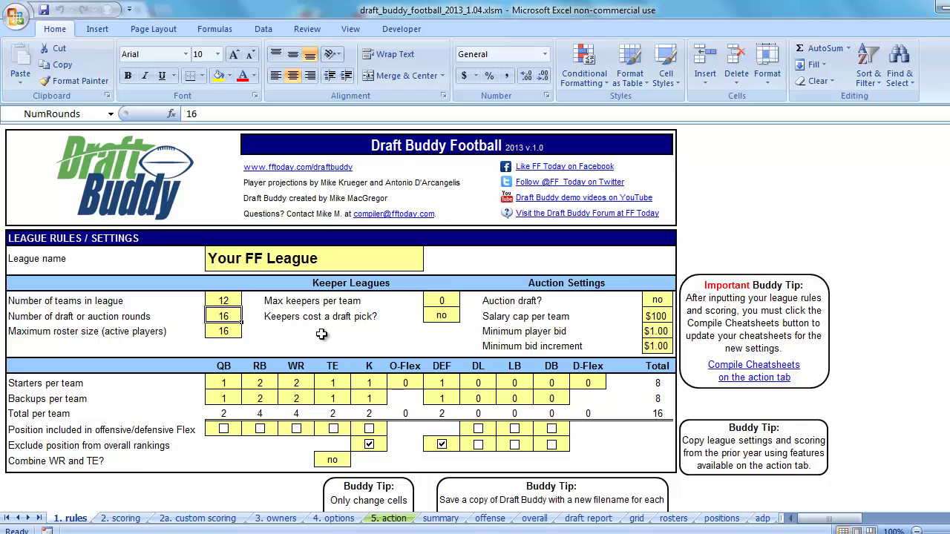
{"action": "type", "text": "8"}
{"action": "key", "text": "Return"}
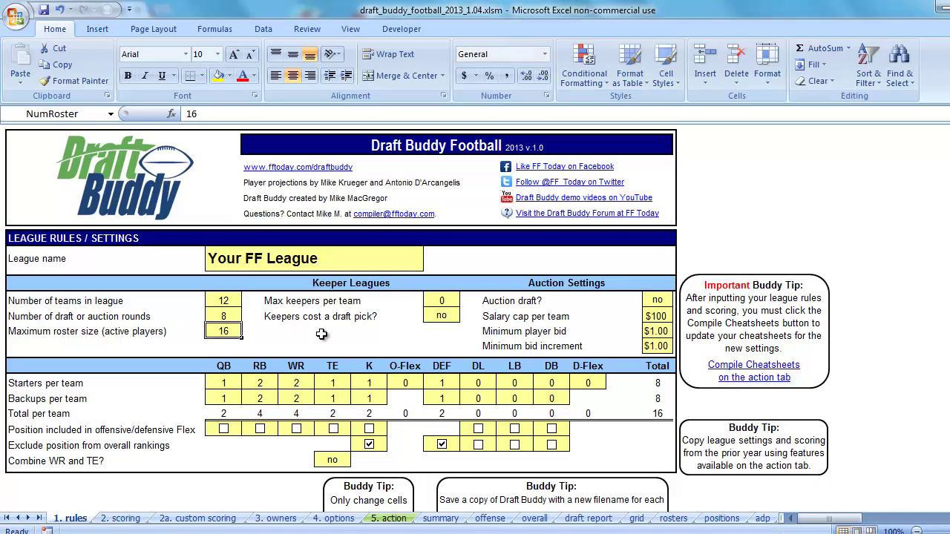
{"action": "type", "text": "40"}
{"action": "key", "text": "Return"}
{"action": "key", "text": "Right"}
{"action": "key", "text": "Right"}
{"action": "key", "text": "Right"}
{"action": "key", "text": "Right"}
{"action": "key", "text": "Right"}
{"action": "key", "text": "Right"}
{"action": "key", "text": "Up"}
{"action": "key", "text": "Up"}
{"action": "key", "text": "Up"}
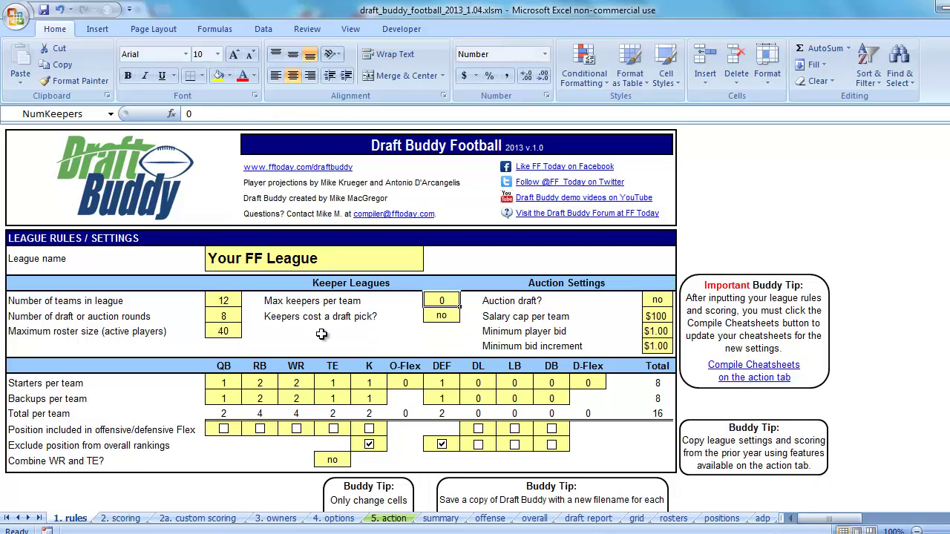
{"action": "type", "text": "40"}
{"action": "key", "text": "Return"}
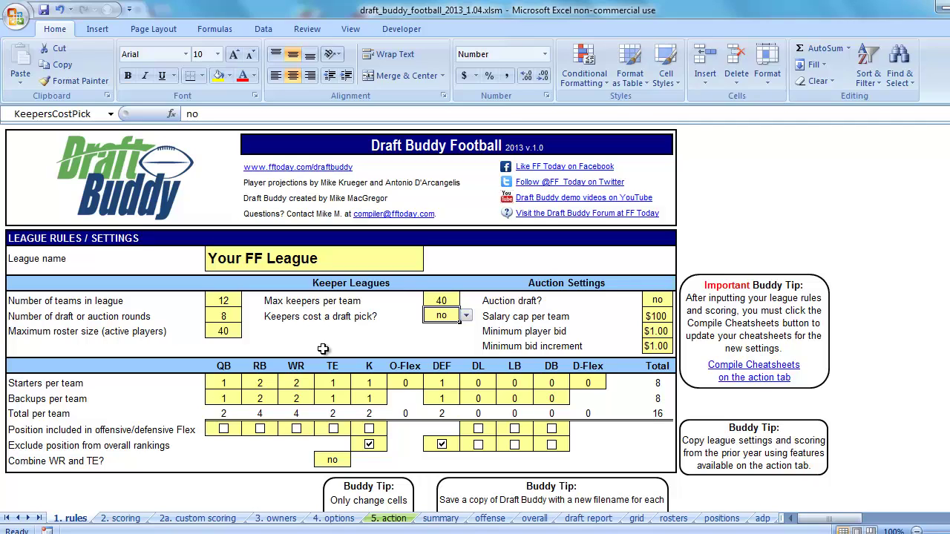
Run Compile Cheatsheets from the 5. action sheet to apply the keeper league settings
{"action": "left_click", "coordinate": [390, 517]}
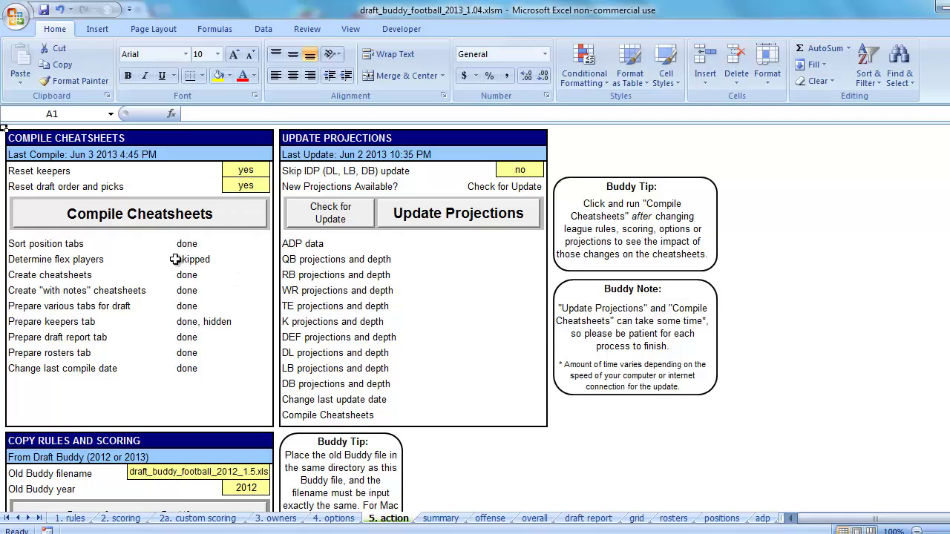
{"action": "left_click", "coordinate": [122, 216]}
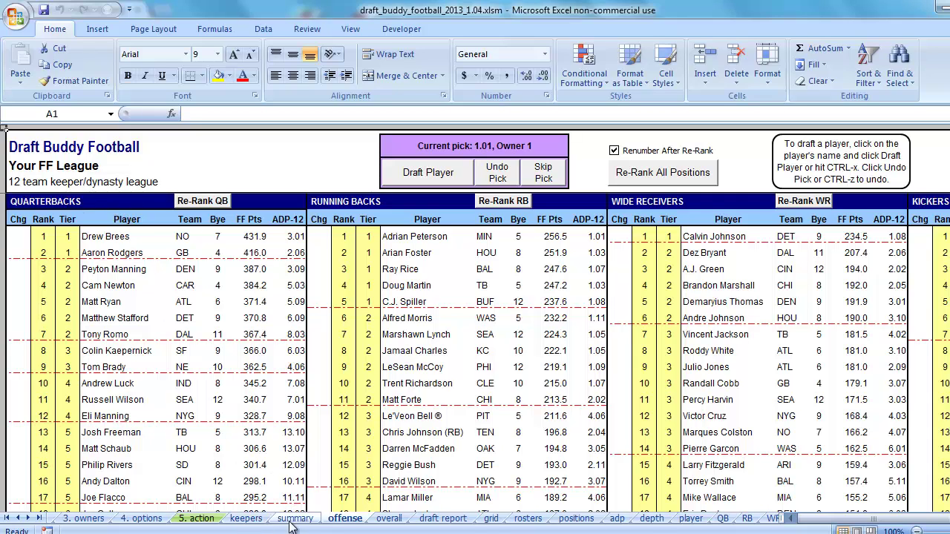
On the keepers sheet, set Team 2's first keeper position to QB
{"action": "left_click", "coordinate": [247, 518]}
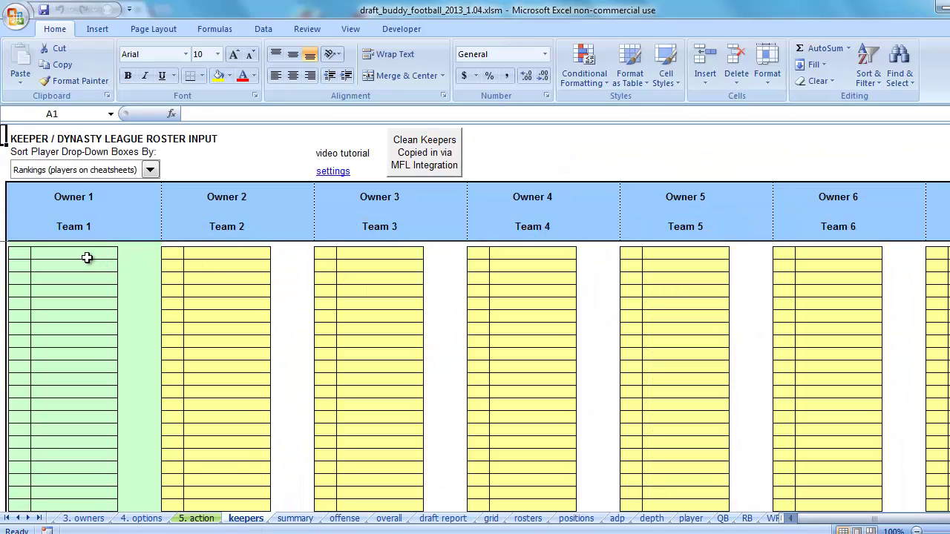
{"action": "scroll", "coordinate": [90, 267], "scroll_direction": "down", "scroll_amount": 1}
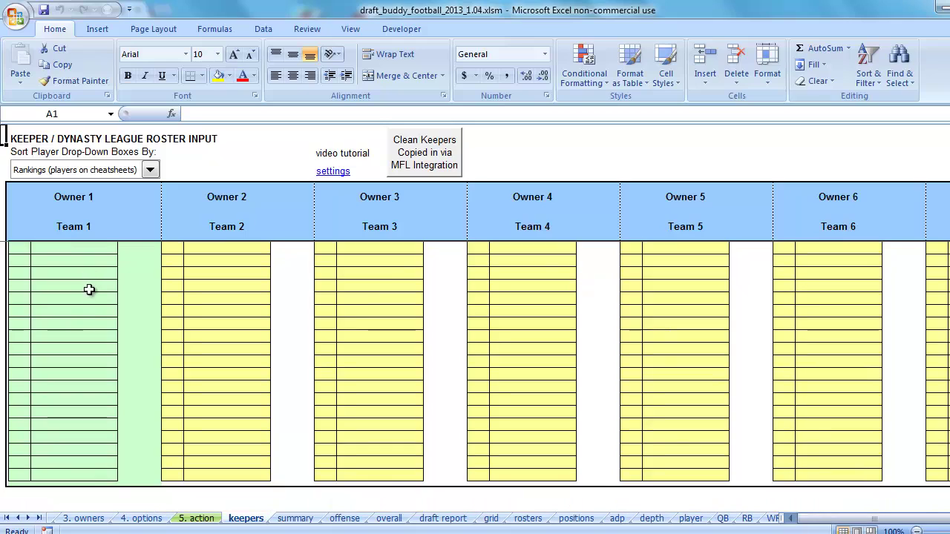
{"action": "scroll", "coordinate": [93, 320], "scroll_direction": "up", "scroll_amount": 1}
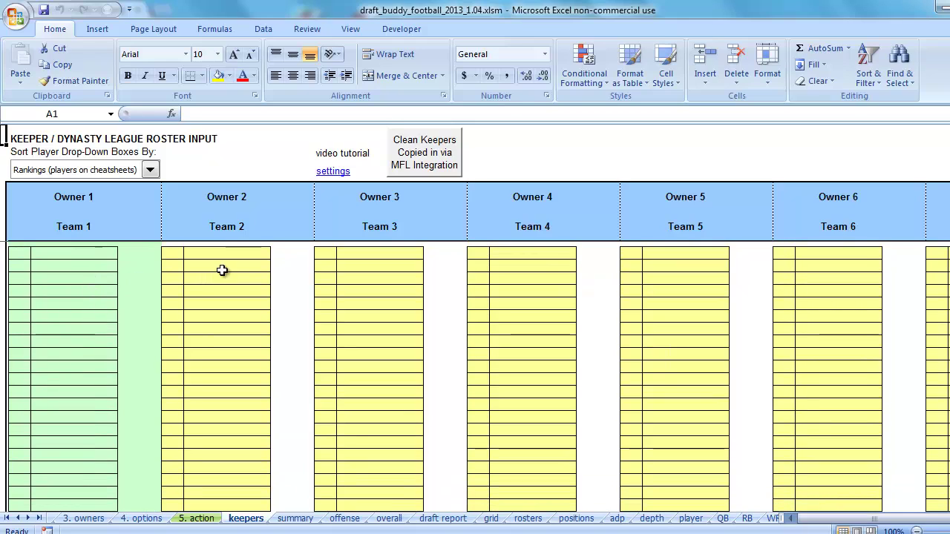
{"action": "left_click", "coordinate": [177, 255]}
{"action": "left_click", "coordinate": [191, 254]}
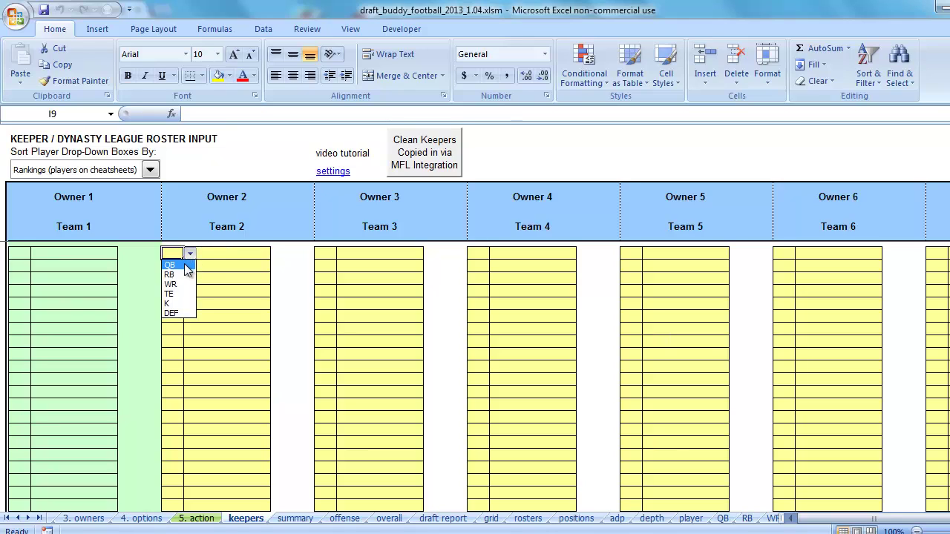
{"action": "left_click", "coordinate": [186, 268]}
Choose Drew Brees as that keeper and confirm team NO and bye 7 filled in
{"action": "left_click", "coordinate": [223, 253]}
{"action": "left_click", "coordinate": [277, 255]}
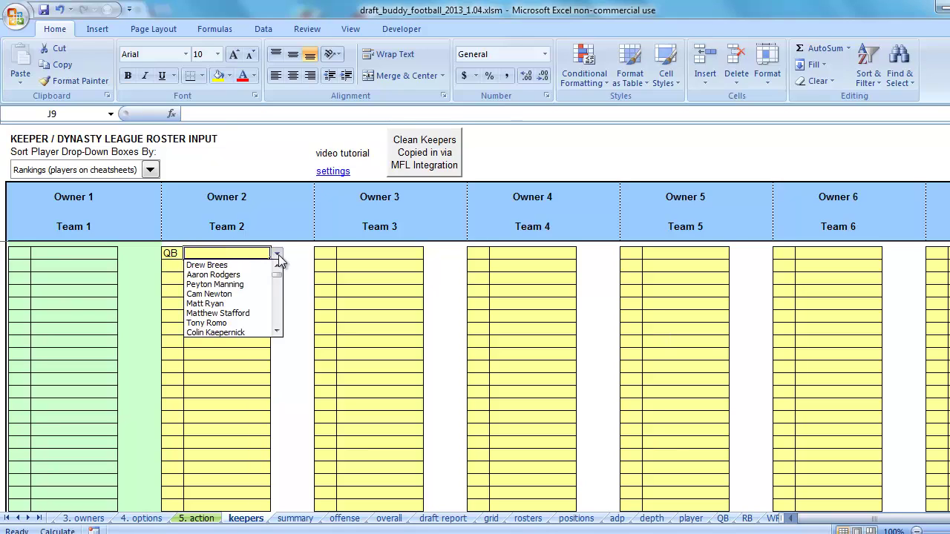
{"action": "left_click", "coordinate": [252, 265]}
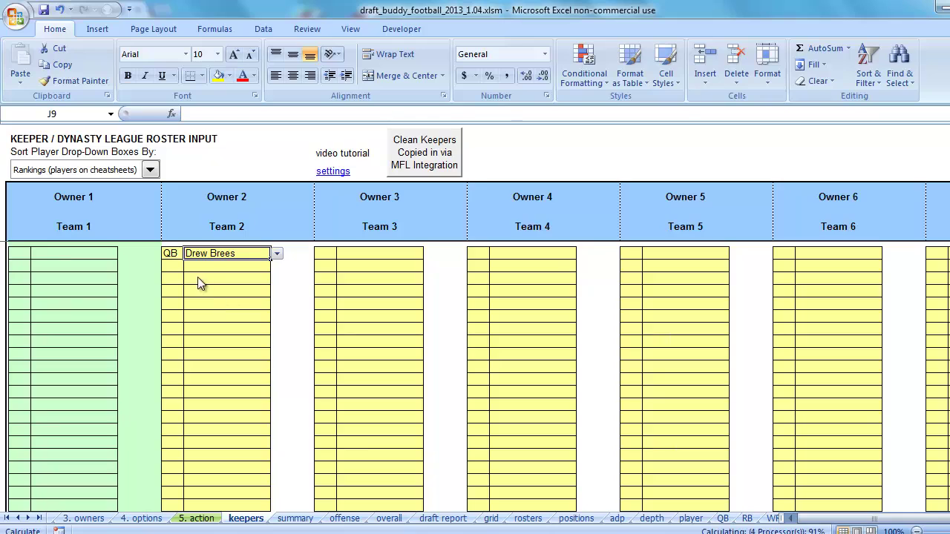
{"action": "left_click", "coordinate": [283, 255]}
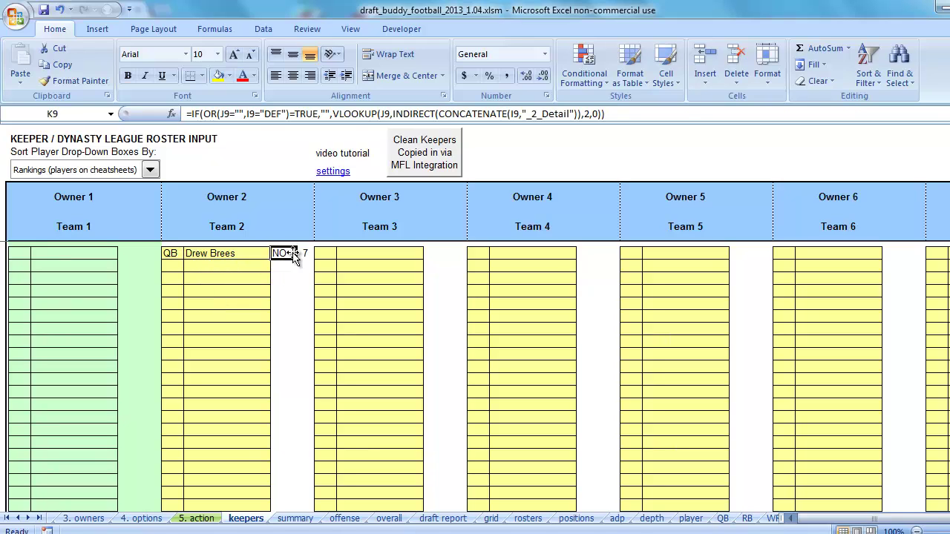
{"action": "left_click", "coordinate": [301, 254]}
{"action": "left_click", "coordinate": [282, 268]}
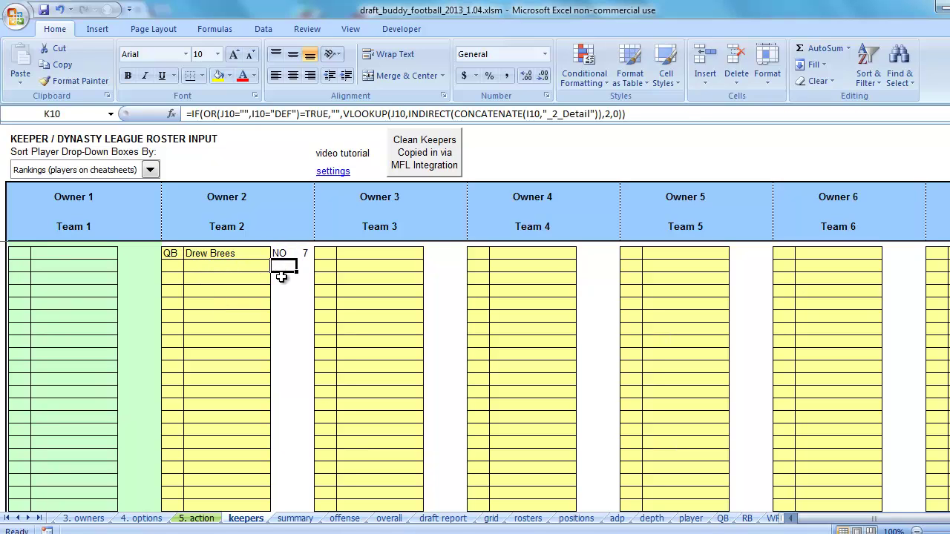
{"action": "left_click", "coordinate": [529, 518]}
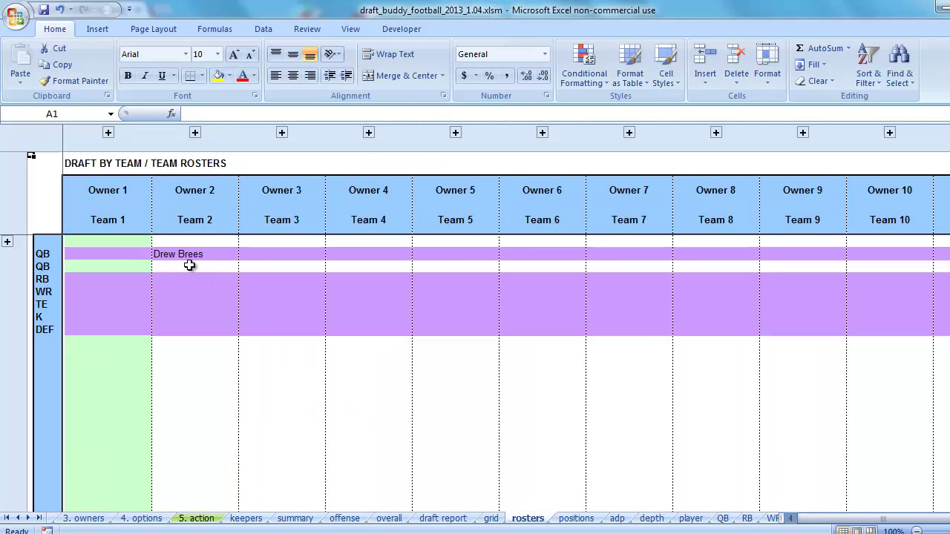
{"action": "left_click", "coordinate": [345, 518]}
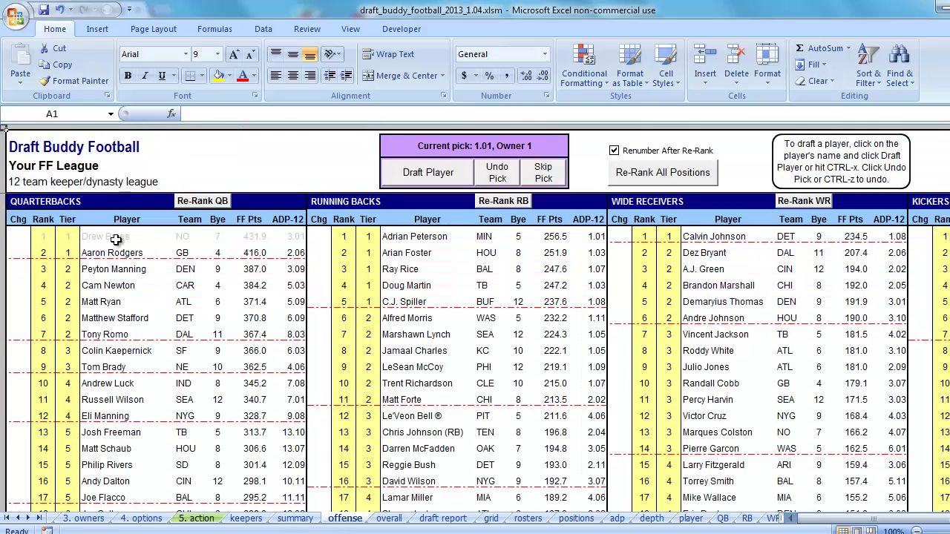
{"action": "left_click", "coordinate": [390, 519]}
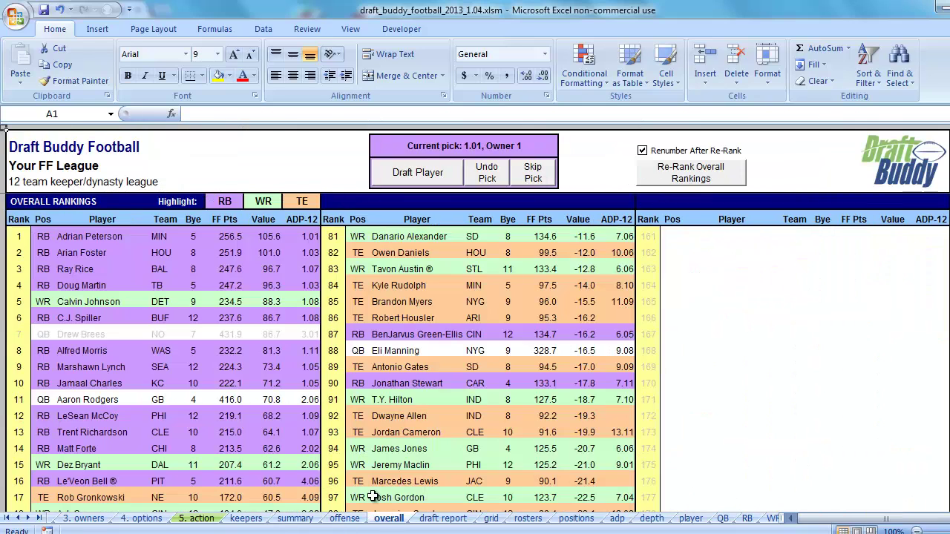
{"action": "left_click", "coordinate": [102, 334]}
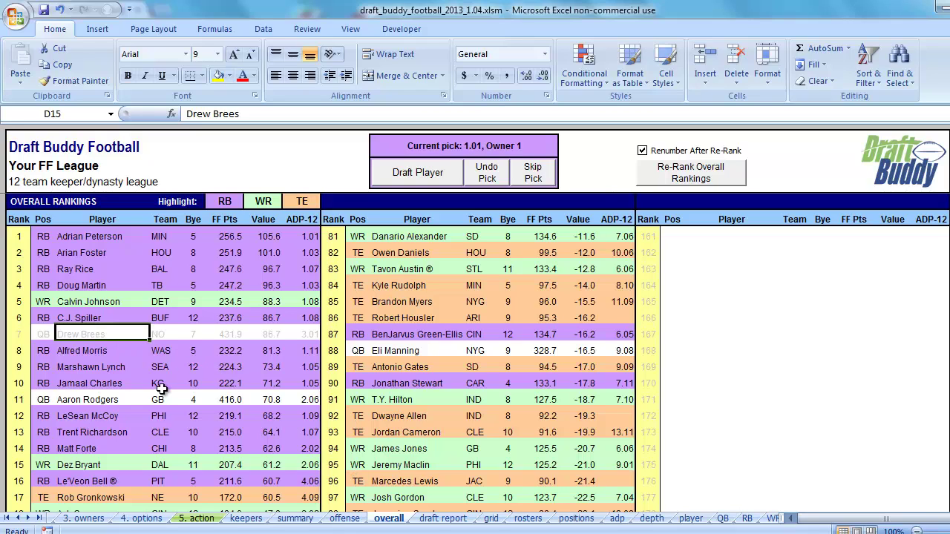
{"action": "left_click", "coordinate": [246, 519]}
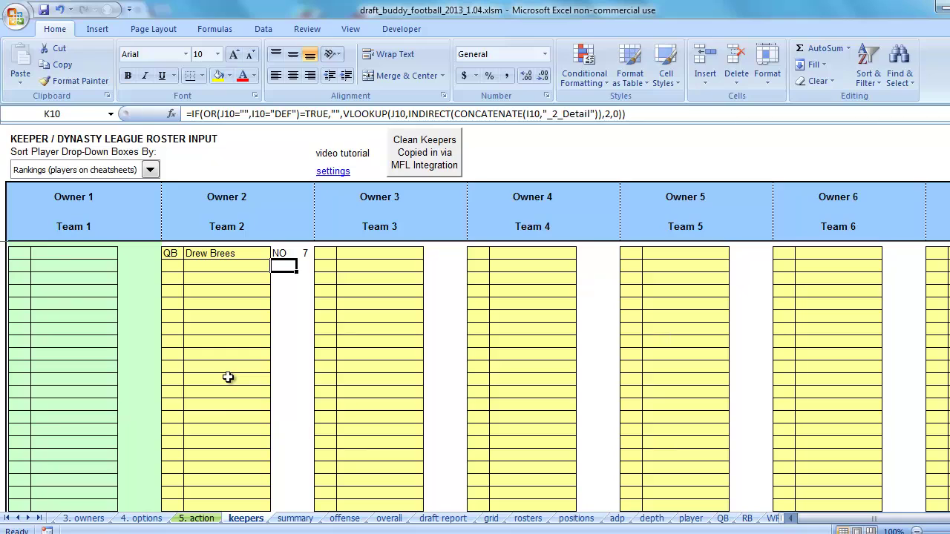
On the 4. options sheet, scroll to MFL Integration and select the empty League ID cell
{"action": "left_click", "coordinate": [142, 519]}
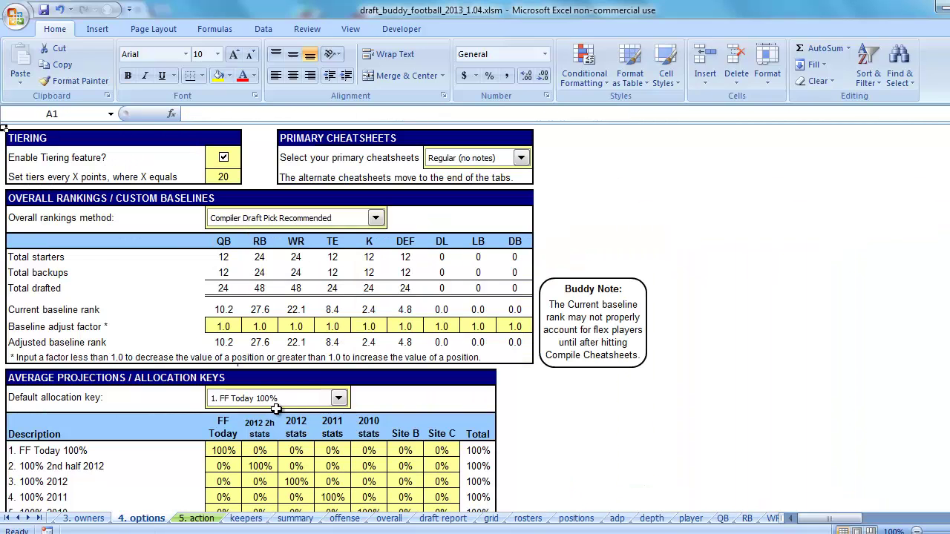
{"action": "scroll", "coordinate": [286, 364], "scroll_direction": "down", "scroll_amount": 4}
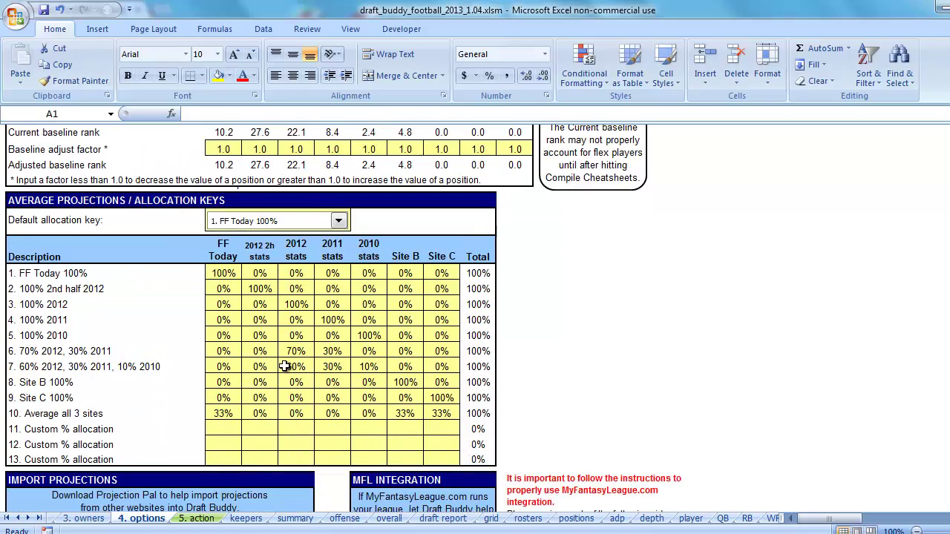
{"action": "scroll", "coordinate": [305, 356], "scroll_direction": "down", "scroll_amount": 2}
{"action": "scroll", "coordinate": [305, 355], "scroll_direction": "down", "scroll_amount": 2}
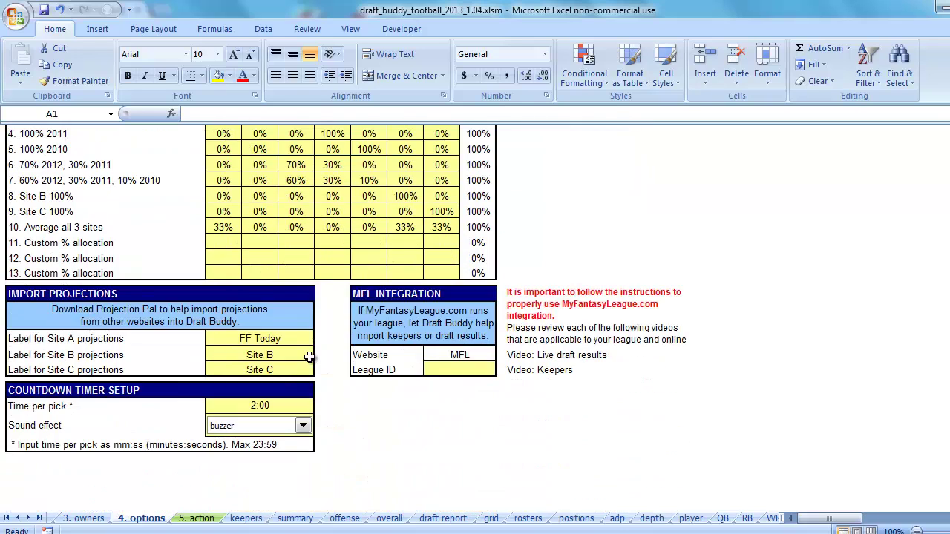
{"action": "scroll", "coordinate": [311, 360], "scroll_direction": "down", "scroll_amount": 1}
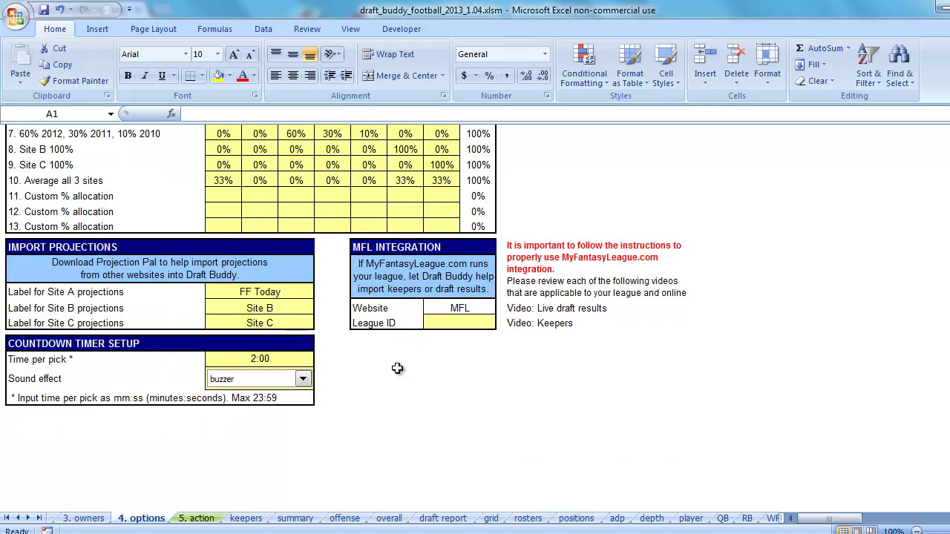
{"action": "scroll", "coordinate": [341, 375], "scroll_direction": "up", "scroll_amount": 9}
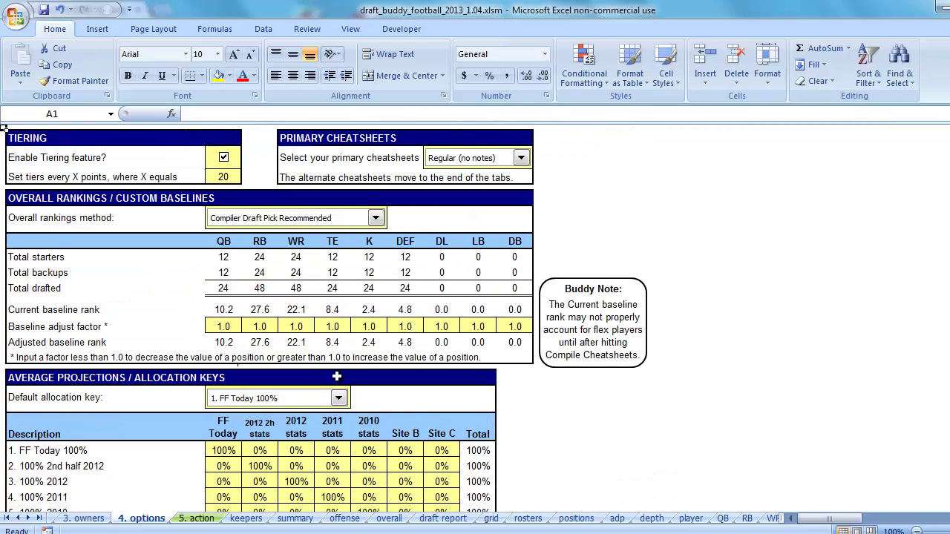
{"action": "scroll", "coordinate": [330, 358], "scroll_direction": "down", "scroll_amount": 9}
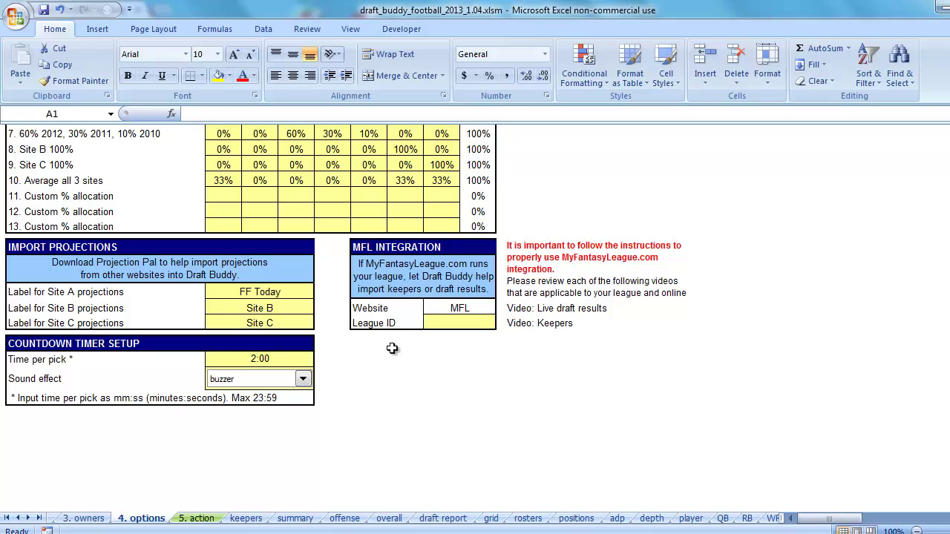
{"action": "left_click", "coordinate": [464, 322]}
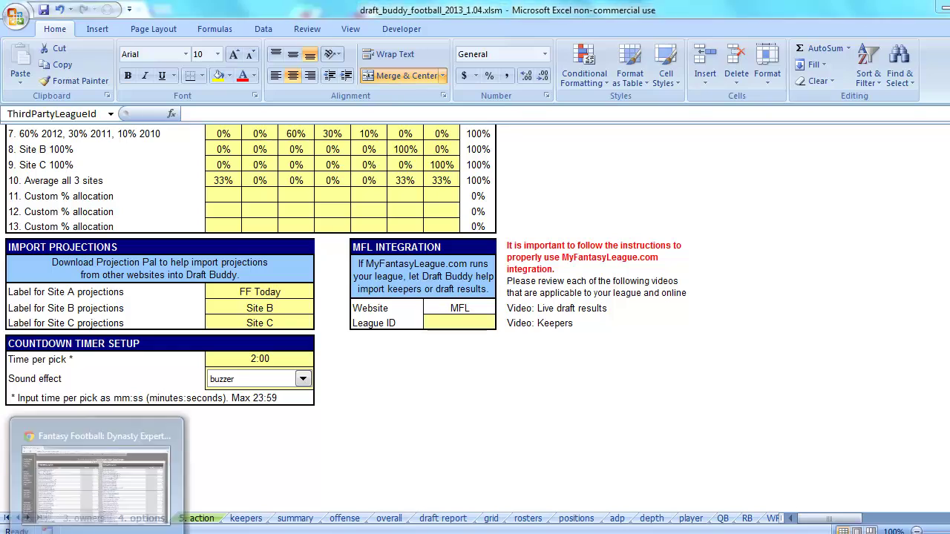
In Chrome, go to the Dynasty Experts League home page and select 17503 in its address
{"action": "left_click", "coordinate": [97, 531]}
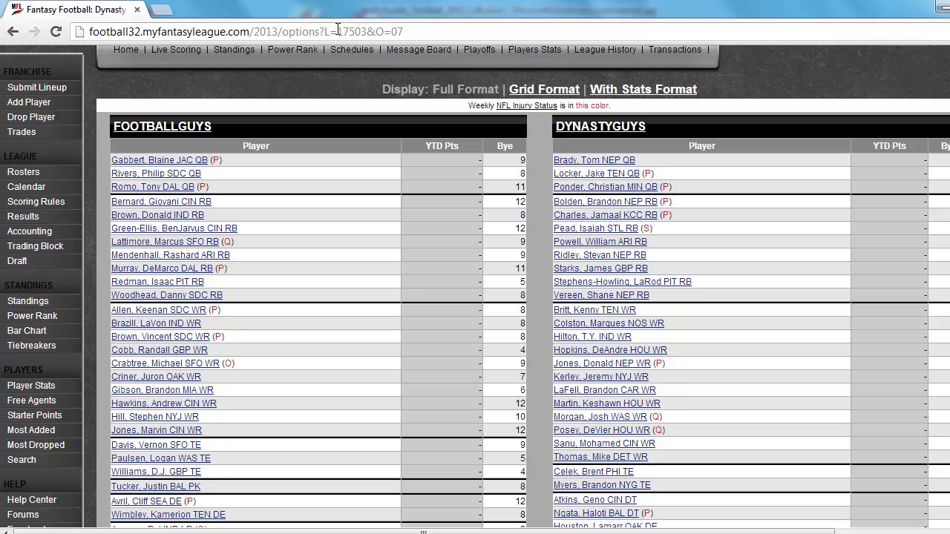
{"action": "left_click_drag", "start_coordinate": [338, 31], "coordinate": [369, 31]}
{"action": "scroll", "coordinate": [320, 176], "scroll_direction": "up", "scroll_amount": 2}
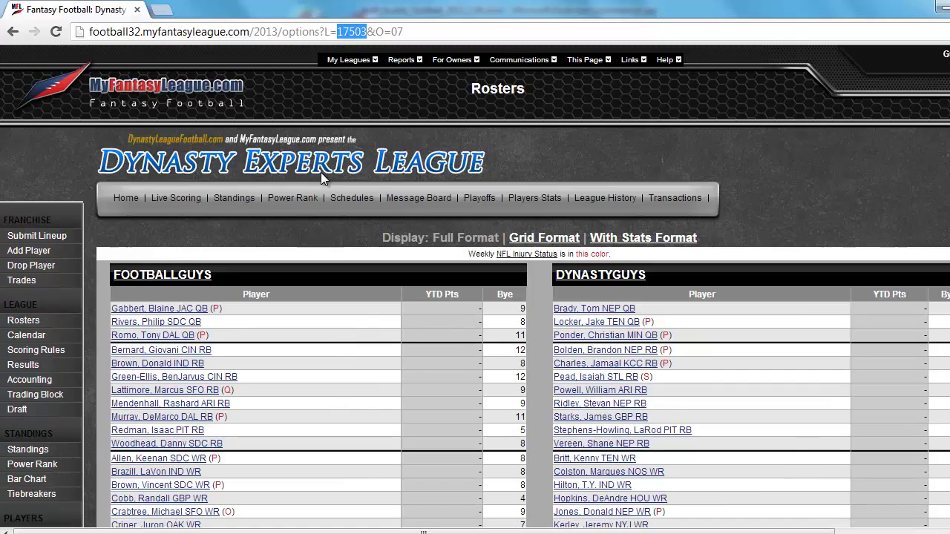
{"action": "left_click", "coordinate": [159, 197]}
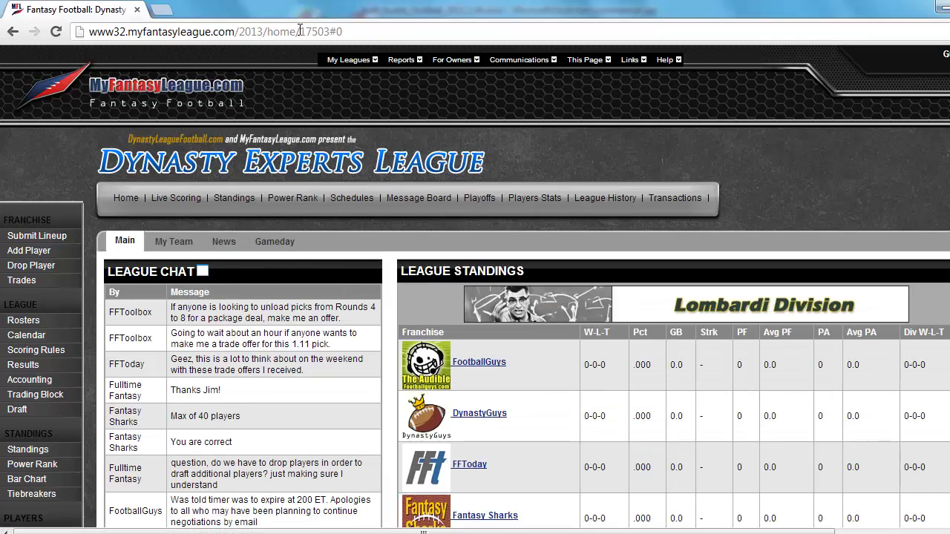
{"action": "left_click_drag", "start_coordinate": [300, 32], "coordinate": [329, 31]}
Back in Excel, enter 17503 in the MFL League ID cell and go to the keepers sheet
{"action": "key", "text": "alt+Tab"}
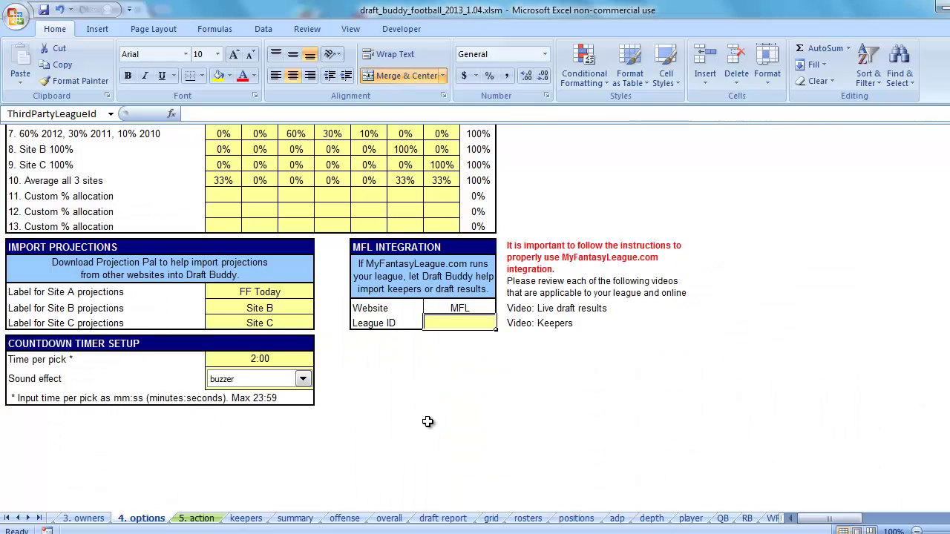
{"action": "type", "text": "17503"}
{"action": "key", "text": "Return"}
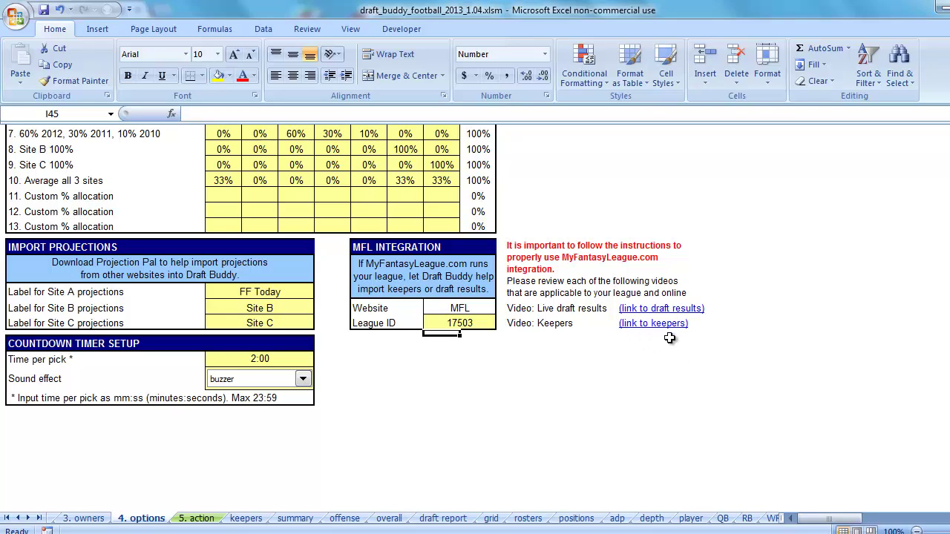
{"action": "left_click", "coordinate": [246, 517]}
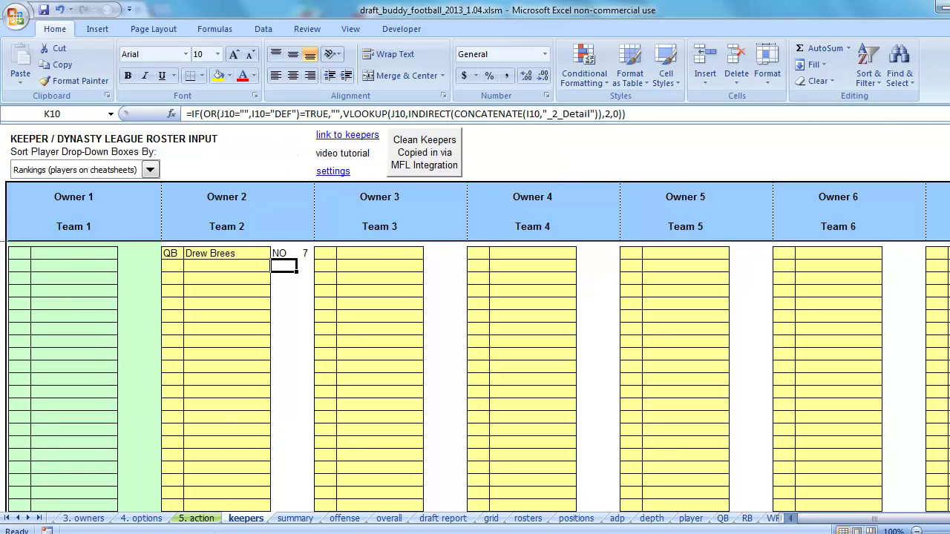
Go back to the league Rosters page in Chrome, scroll through it, and return to Excel
{"action": "key", "text": "alt+Tab"}
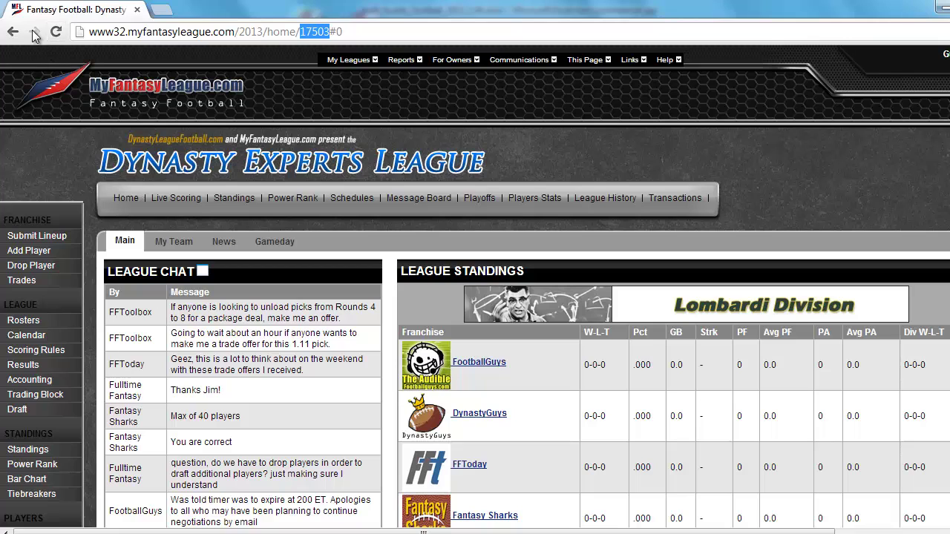
{"action": "left_click", "coordinate": [12, 33]}
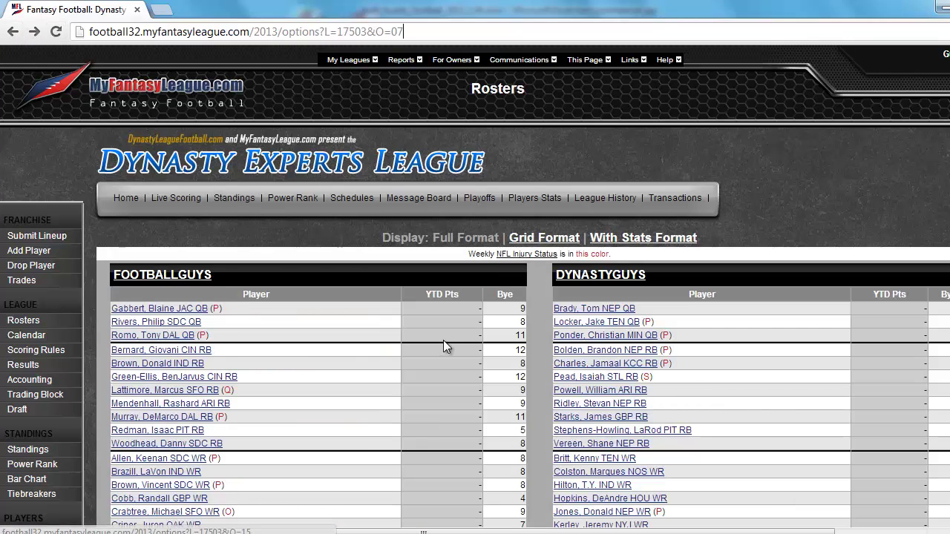
{"action": "scroll", "coordinate": [443, 340], "scroll_direction": "down", "scroll_amount": 2}
{"action": "scroll", "coordinate": [407, 347], "scroll_direction": "up", "scroll_amount": 2}
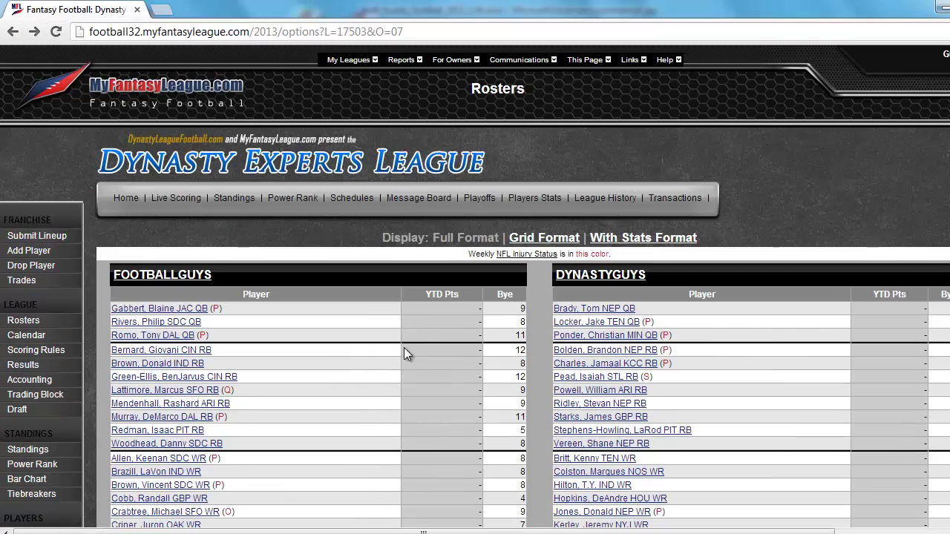
{"action": "scroll", "coordinate": [404, 353], "scroll_direction": "down", "scroll_amount": 1}
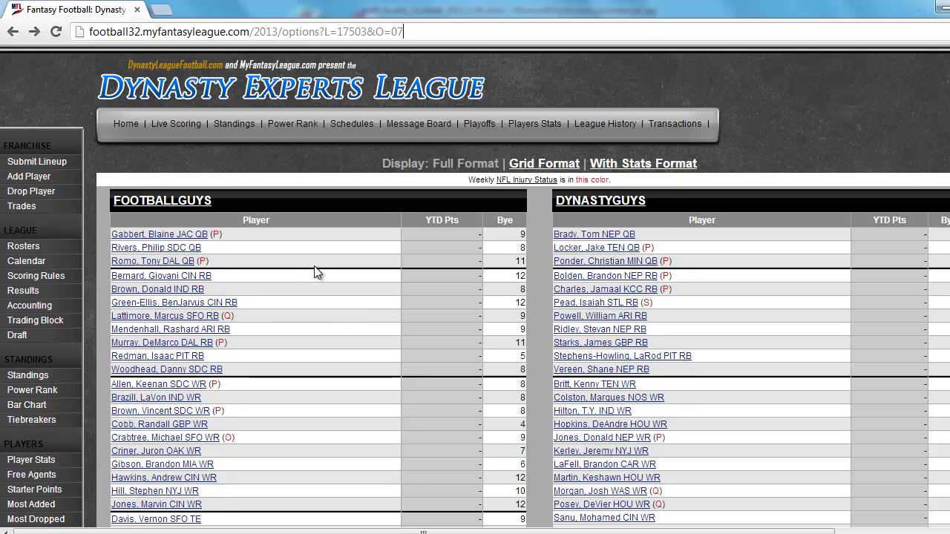
{"action": "scroll", "coordinate": [314, 266], "scroll_direction": "down", "scroll_amount": 5}
{"action": "scroll", "coordinate": [315, 267], "scroll_direction": "up", "scroll_amount": 1}
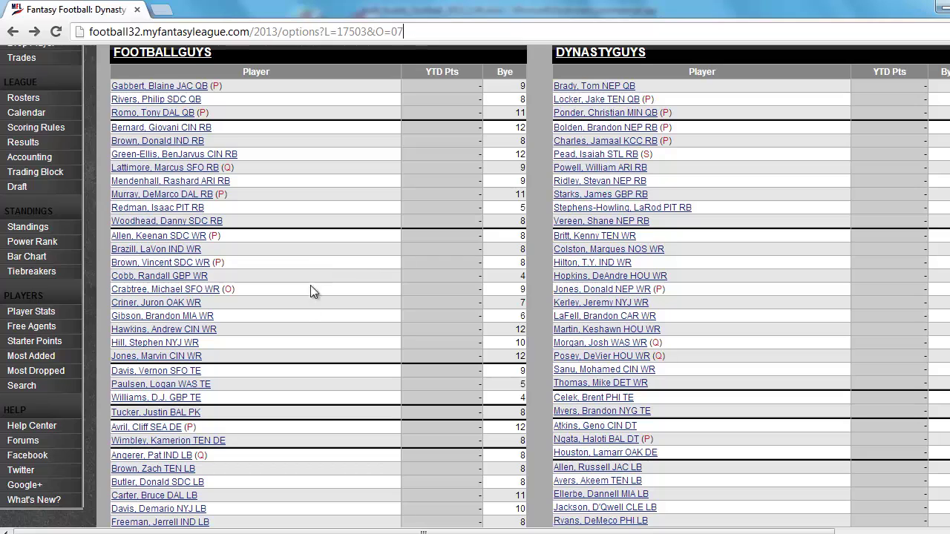
{"action": "key", "text": "alt+Tab"}
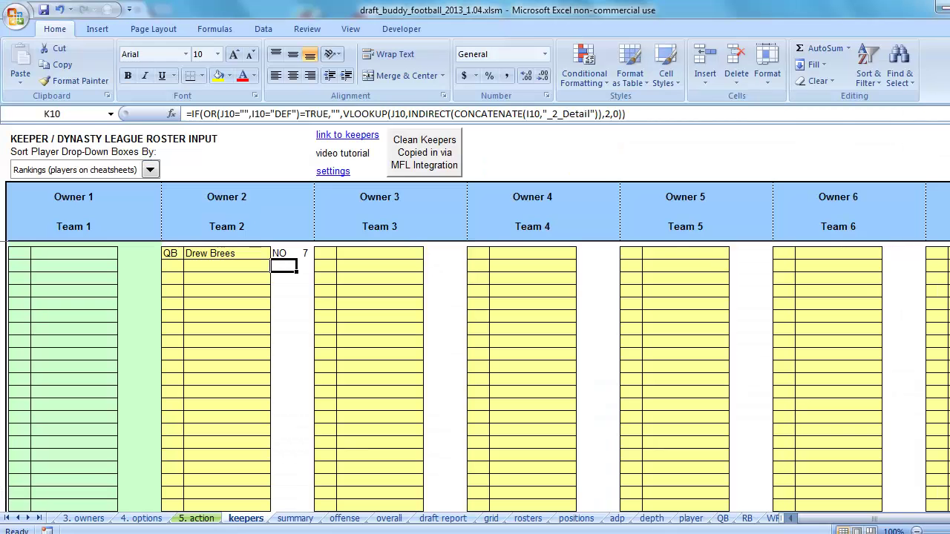
Follow the 'link to keepers' hyperlink to load FFToday's keeper lists for league 17503
{"action": "left_click", "coordinate": [340, 137]}
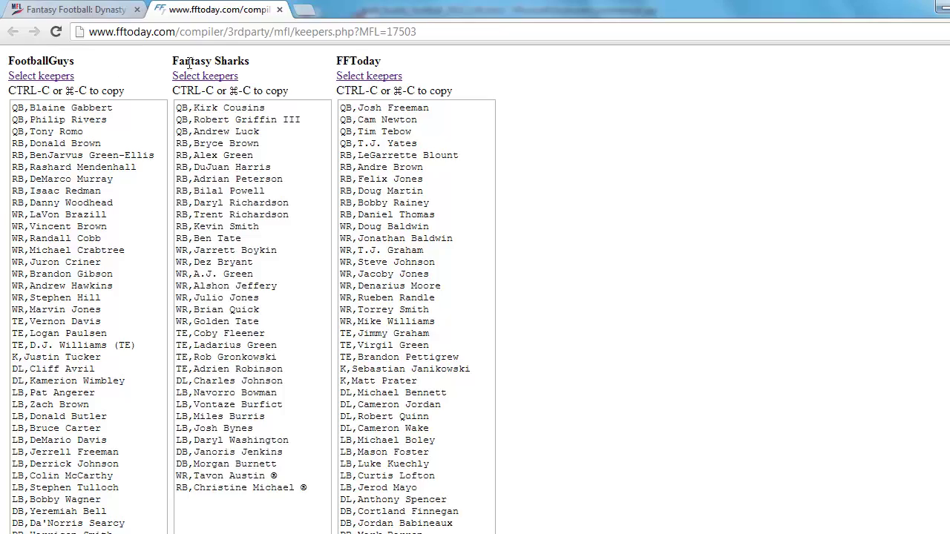
Look over all teams' keeper lists, then select the whole FootballGuys keeper list
{"action": "scroll", "coordinate": [564, 222], "scroll_direction": "down", "scroll_amount": 6}
{"action": "scroll", "coordinate": [552, 232], "scroll_direction": "down", "scroll_amount": 12}
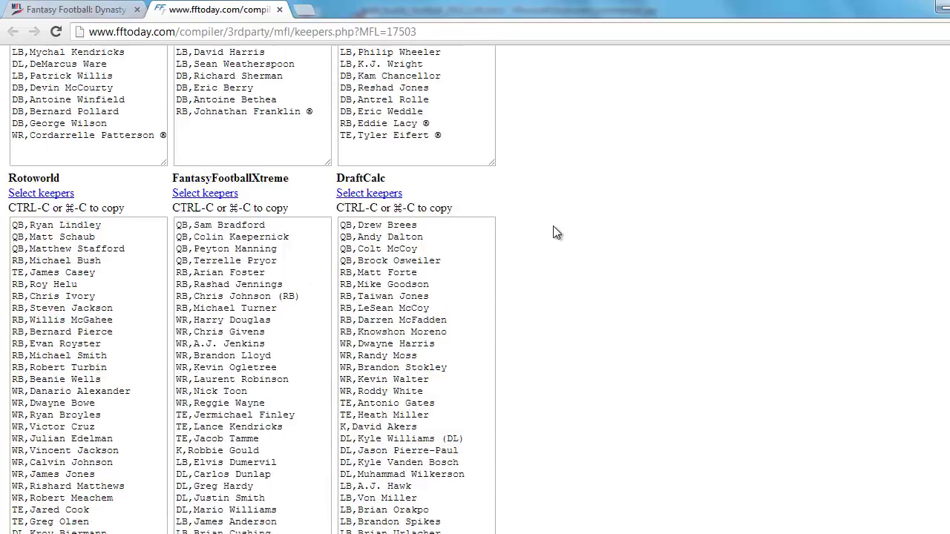
{"action": "scroll", "coordinate": [552, 233], "scroll_direction": "down", "scroll_amount": 3}
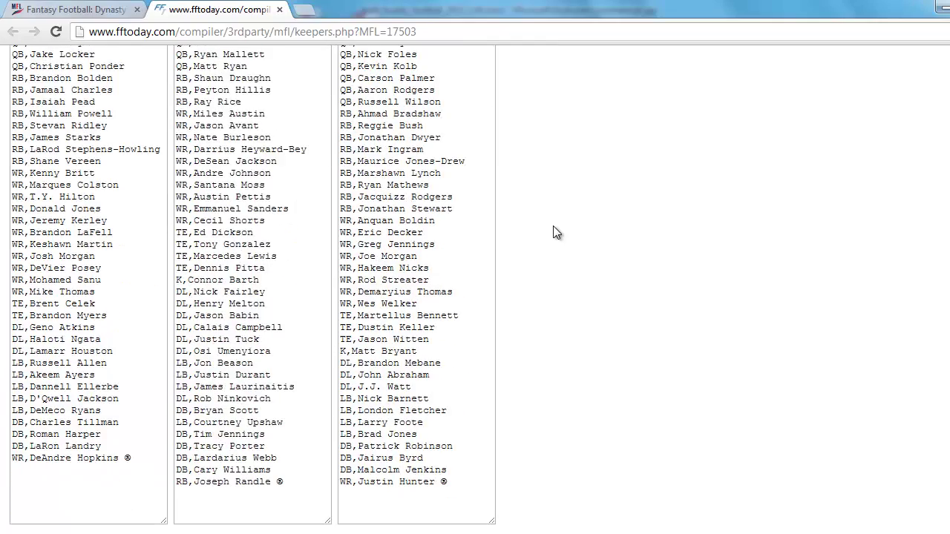
{"action": "scroll", "coordinate": [553, 227], "scroll_direction": "up", "scroll_amount": 20}
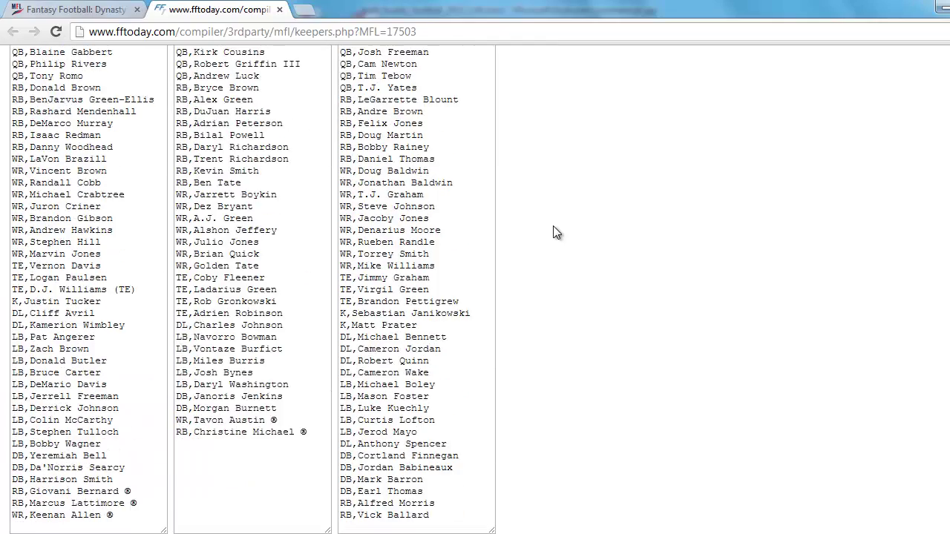
{"action": "scroll", "coordinate": [553, 232], "scroll_direction": "up", "scroll_amount": 1}
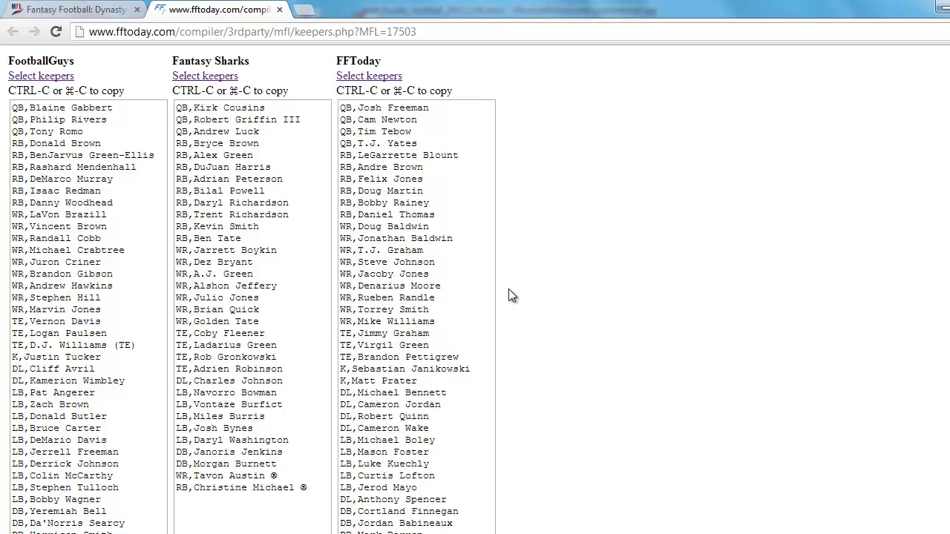
{"action": "scroll", "coordinate": [519, 275], "scroll_direction": "down", "scroll_amount": 1}
{"action": "scroll", "coordinate": [521, 269], "scroll_direction": "down", "scroll_amount": 2}
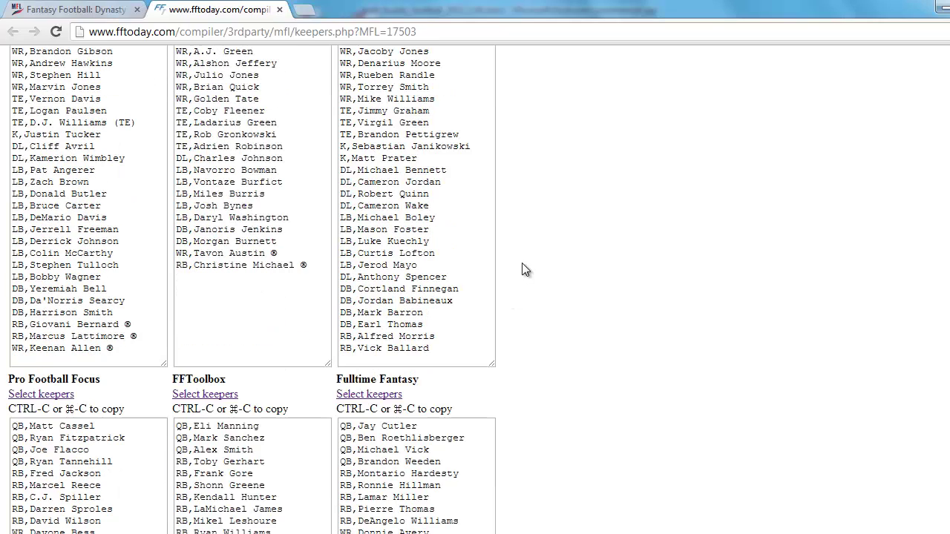
{"action": "scroll", "coordinate": [520, 263], "scroll_direction": "up", "scroll_amount": 3}
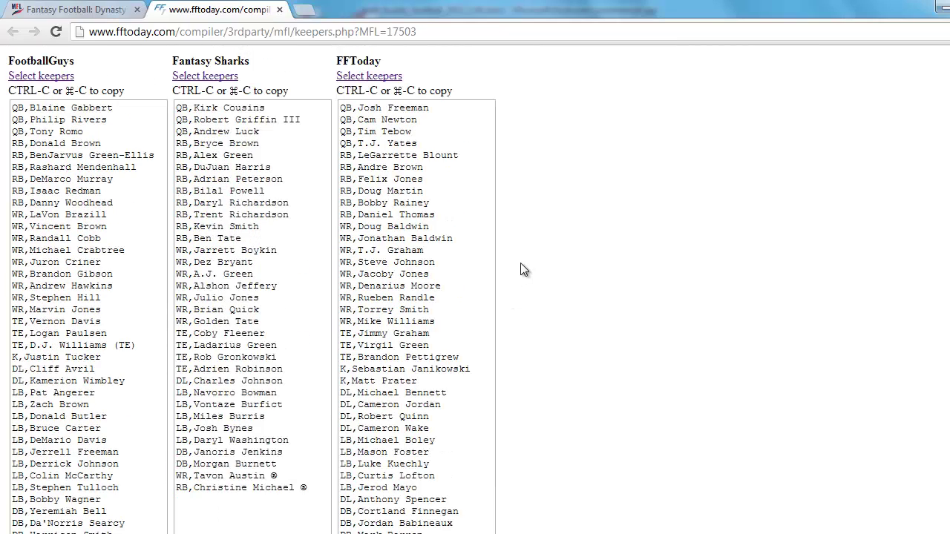
{"action": "left_click", "coordinate": [40, 76]}
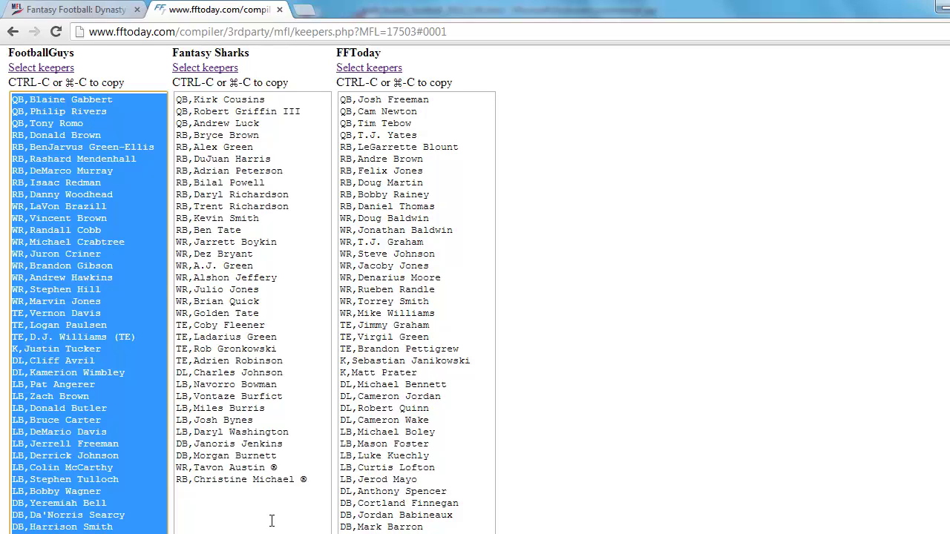
Replace the QB entry in Team 2's first position cell with the pasted FootballGuys keeper list
{"action": "left_click", "coordinate": [361, 495]}
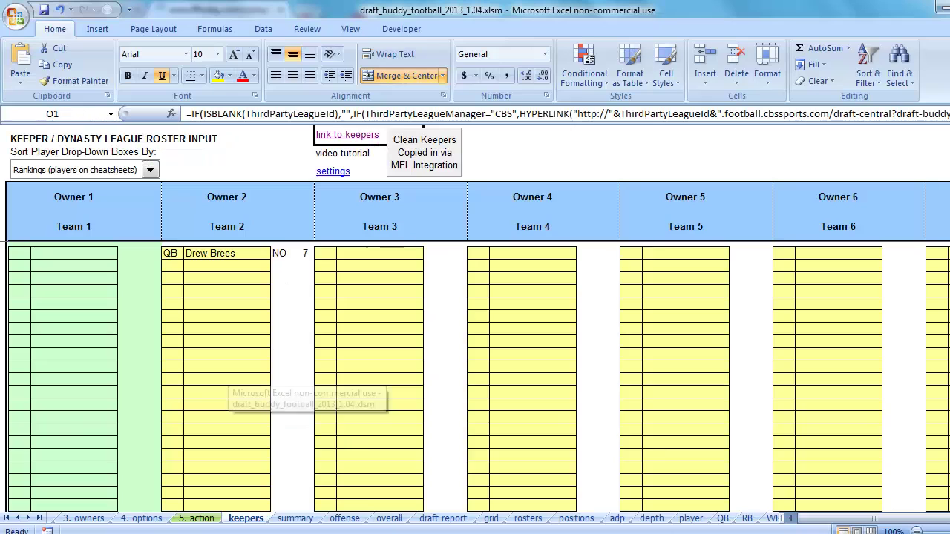
{"action": "left_click", "coordinate": [169, 252]}
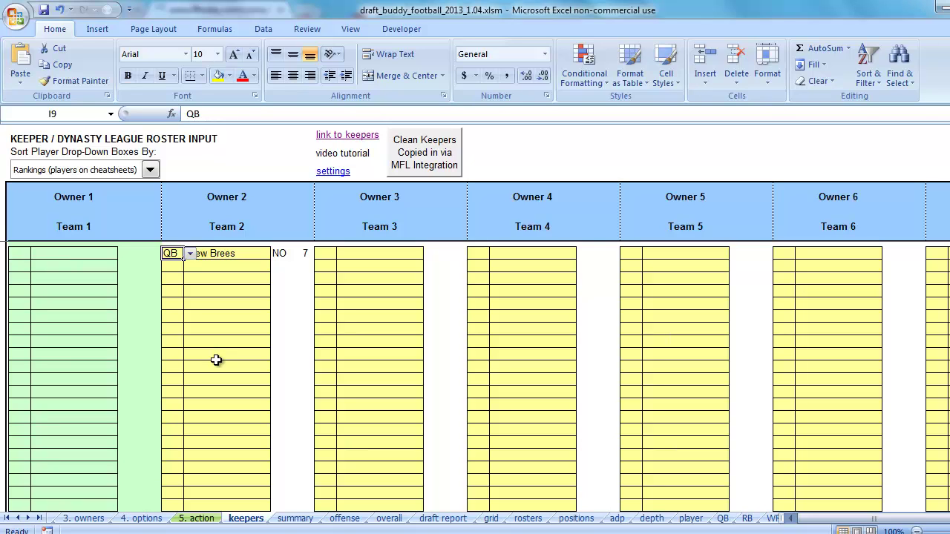
{"action": "key", "text": "Delete"}
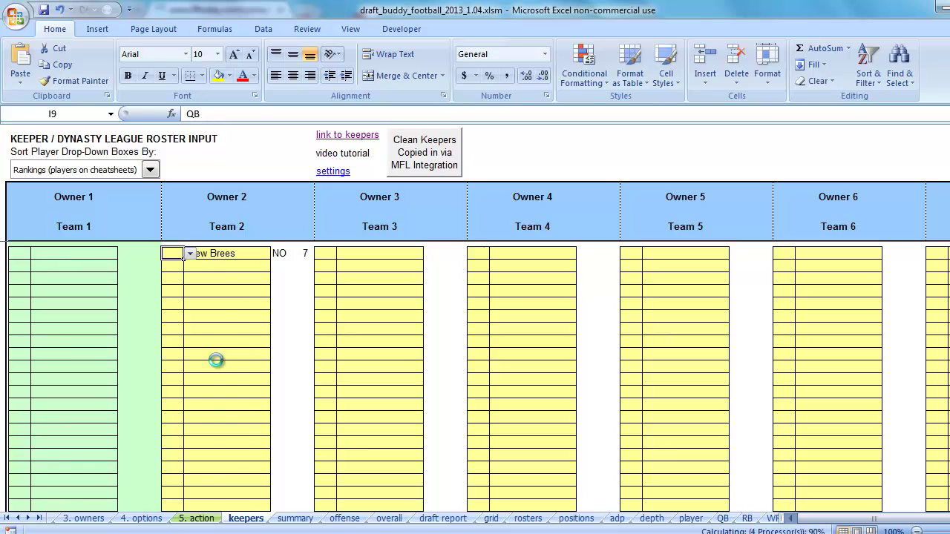
{"action": "key", "text": "ctrl+v"}
{"action": "scroll", "coordinate": [225, 324], "scroll_direction": "down", "scroll_amount": 9}
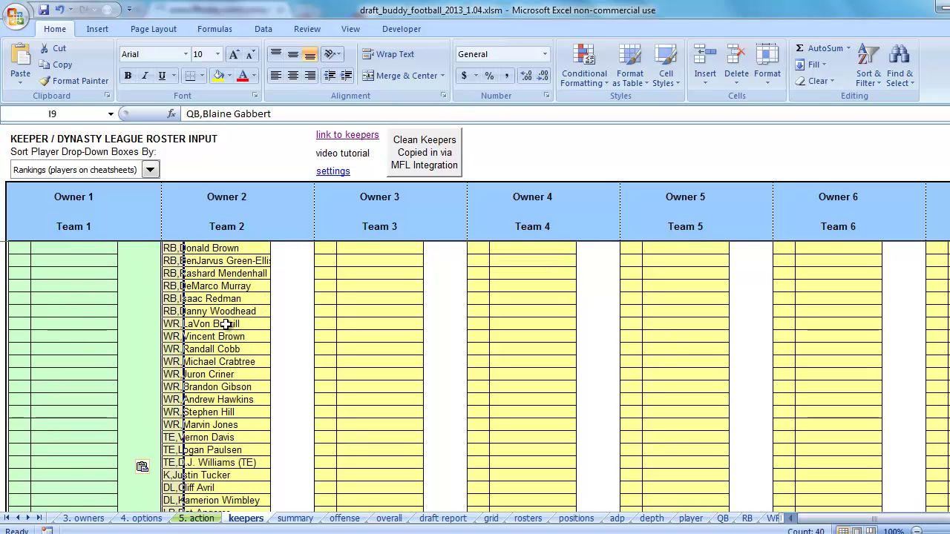
{"action": "scroll", "coordinate": [225, 324], "scroll_direction": "up", "scroll_amount": 4}
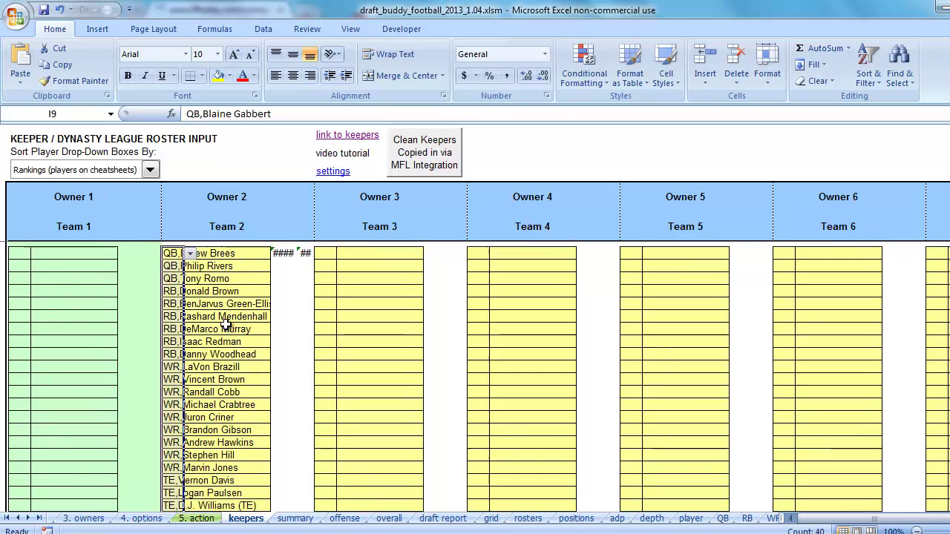
Check that Team 2's first keeper recalculates to Blaine Gabbert with correct team and bye lookups
{"action": "left_click", "coordinate": [286, 254]}
{"action": "left_click", "coordinate": [307, 256]}
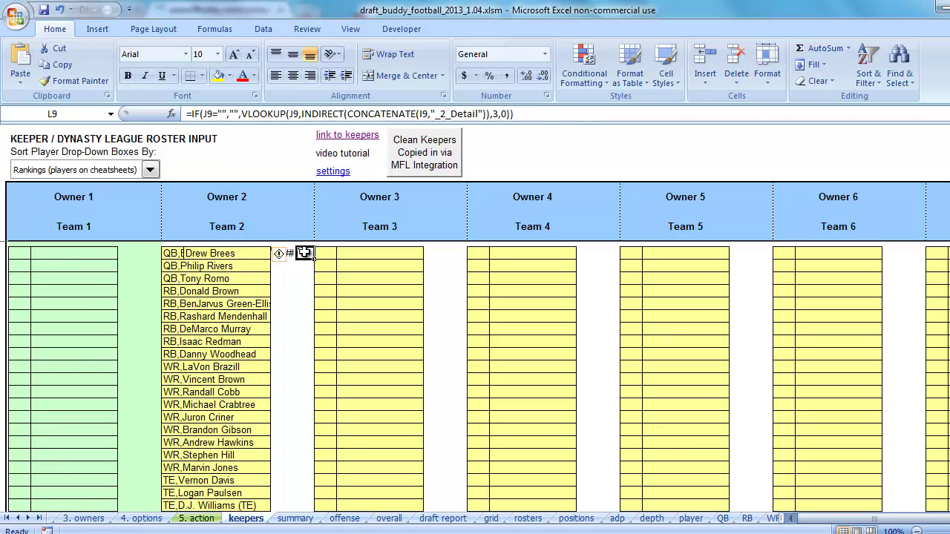
{"action": "left_click", "coordinate": [234, 255]}
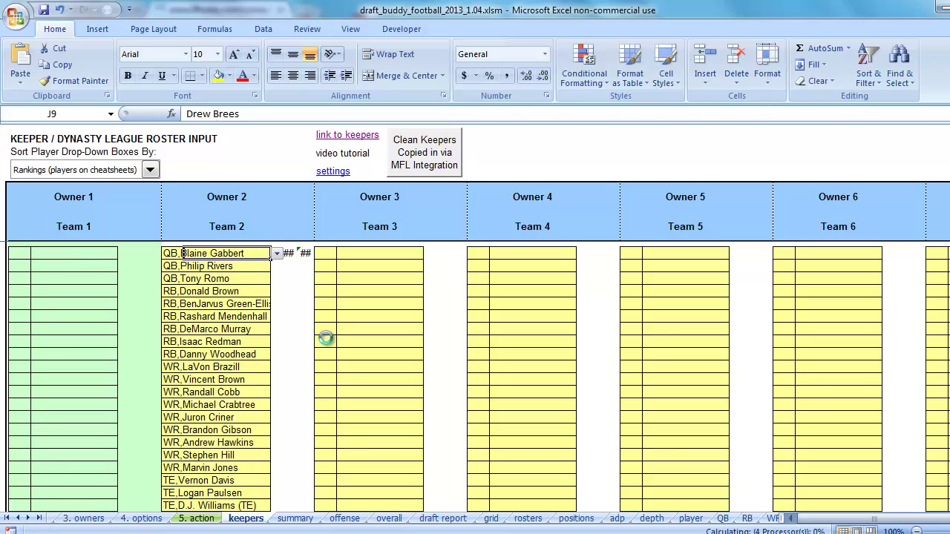
{"action": "key", "text": "Return"}
{"action": "key", "text": "Up"}
{"action": "key", "text": "Right"}
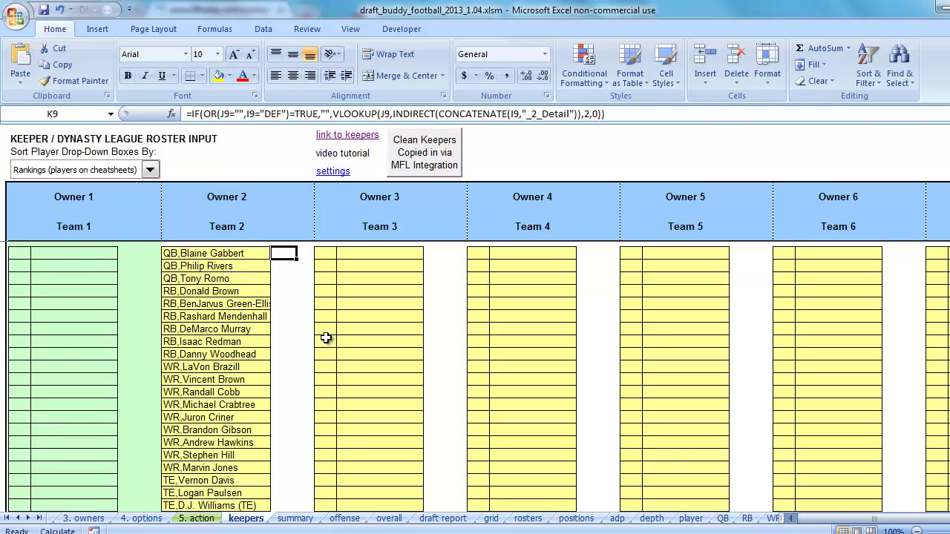
{"action": "left_click", "coordinate": [306, 254]}
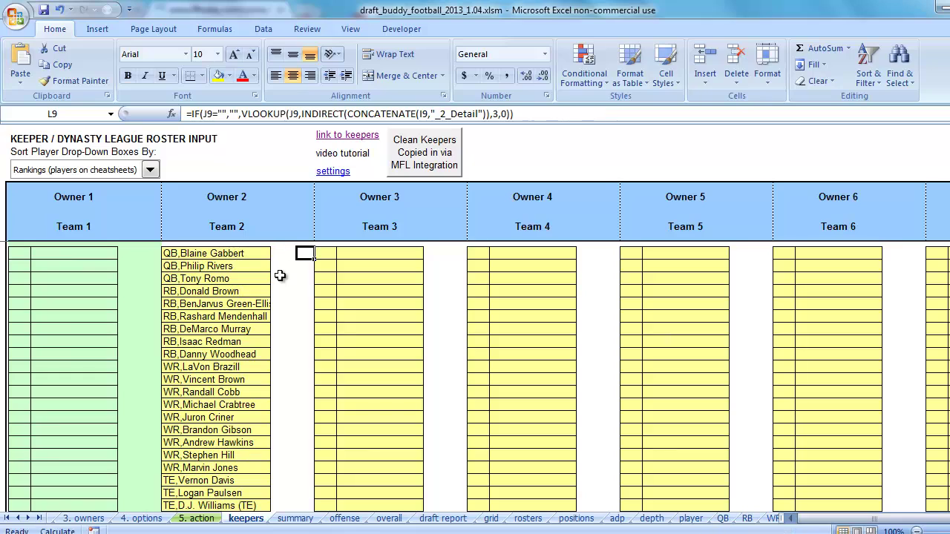
{"action": "left_click", "coordinate": [171, 254]}
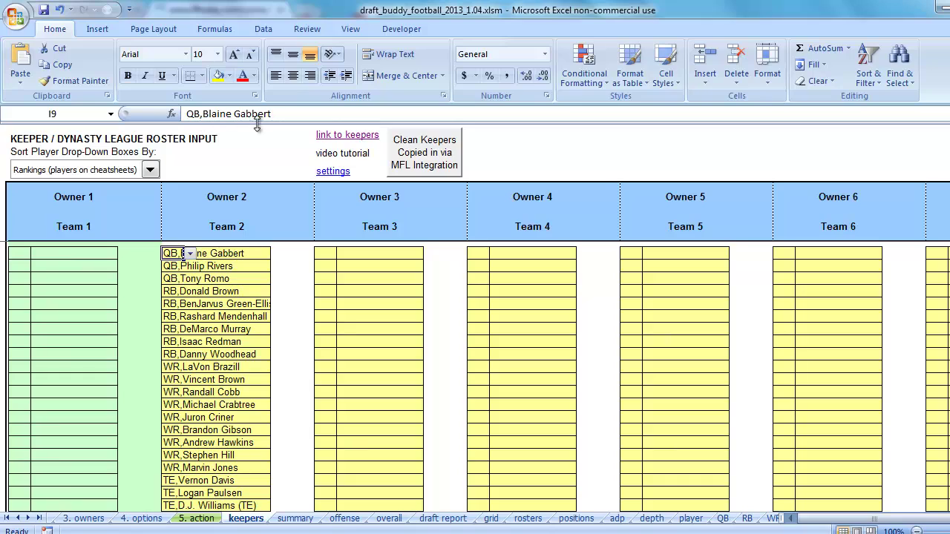
{"action": "left_click", "coordinate": [175, 265]}
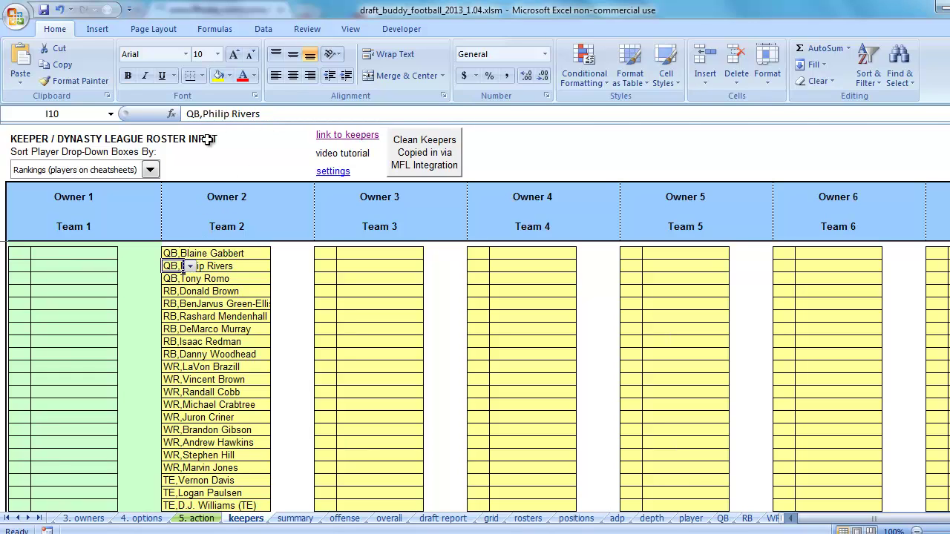
{"action": "left_click", "coordinate": [177, 253]}
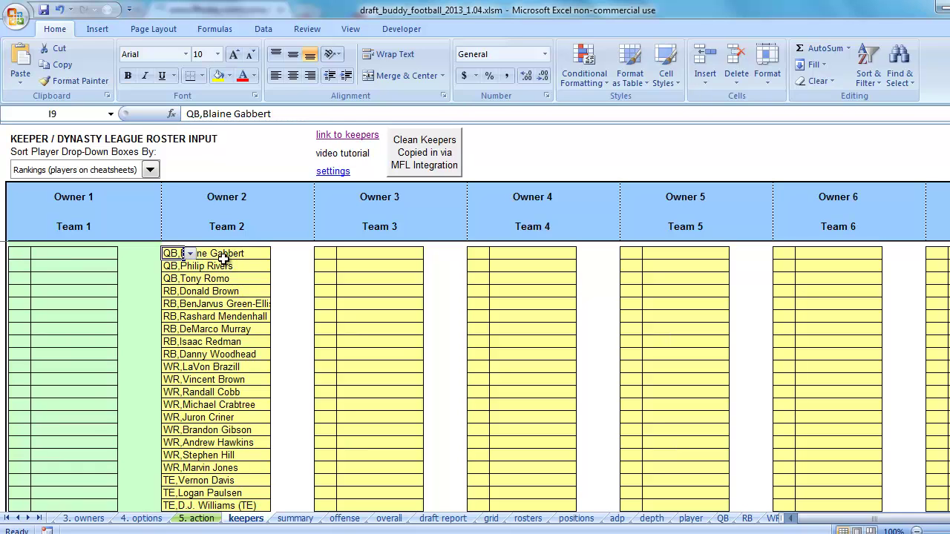
{"action": "mouse_move", "coordinate": [100, 533]}
{"action": "left_click", "coordinate": [97, 475]}
Copy the Fantasy Sharks keeper list and paste it under Owner 3 at O9
{"action": "left_click", "coordinate": [204, 68]}
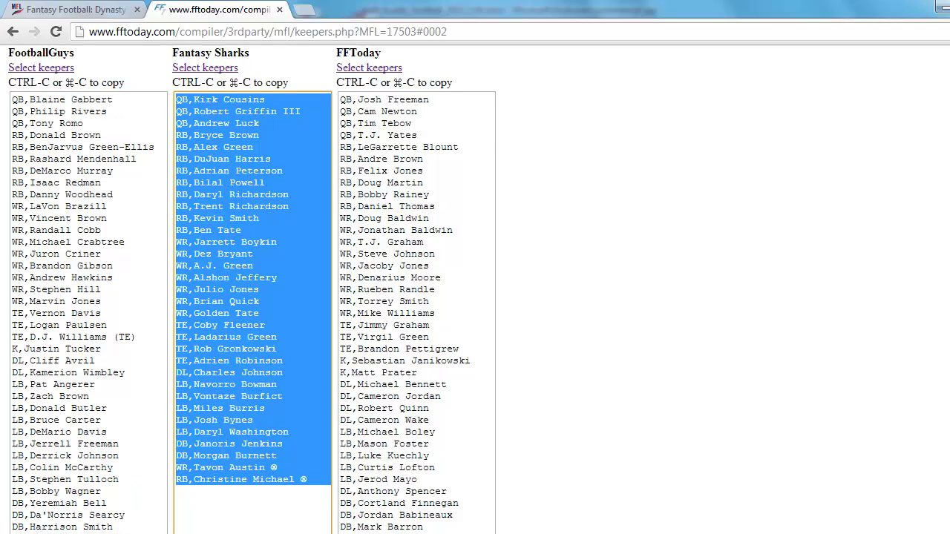
{"action": "key", "text": "ctrl+c"}
{"action": "key", "text": "alt+Tab"}
{"action": "left_click", "coordinate": [322, 254]}
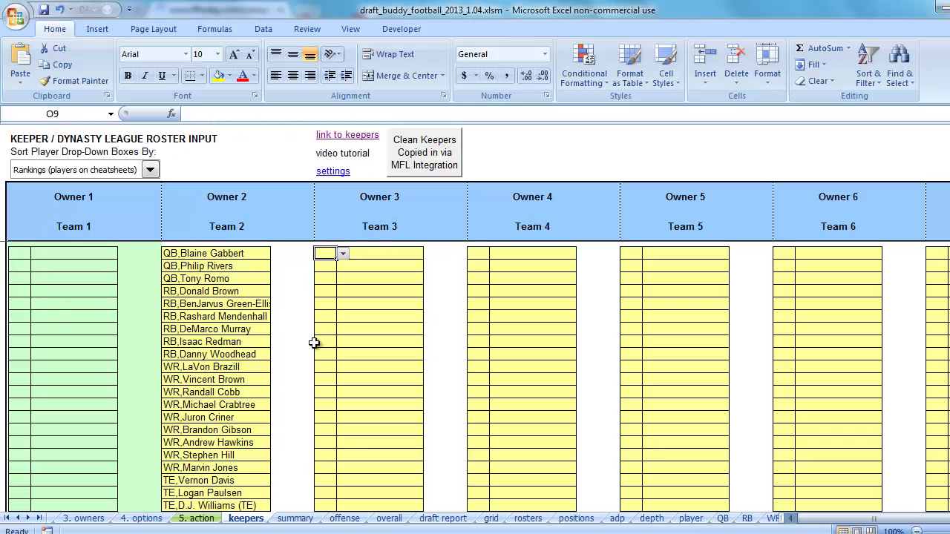
{"action": "key", "text": "ctrl+v"}
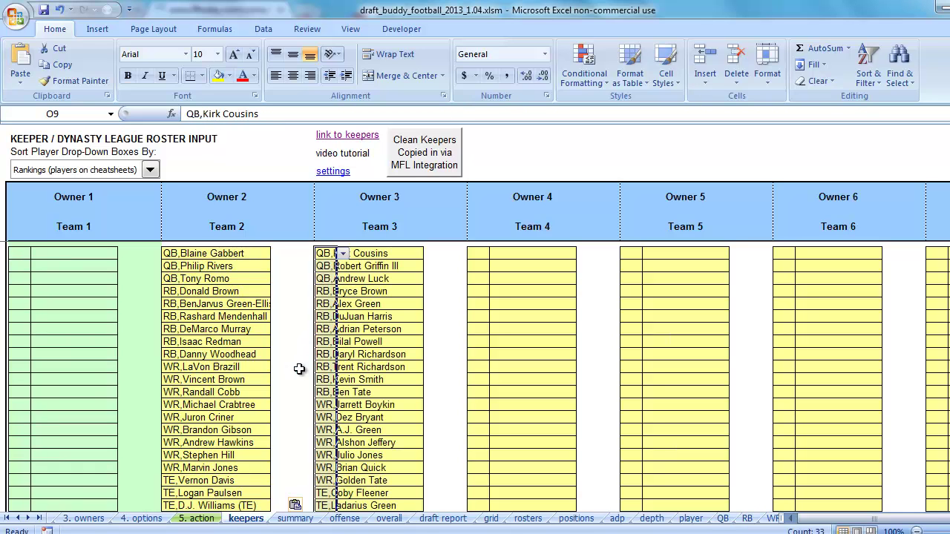
Copy the FFToday keeper list and paste it under Owner 4 at U9
{"action": "key", "text": "alt+Tab"}
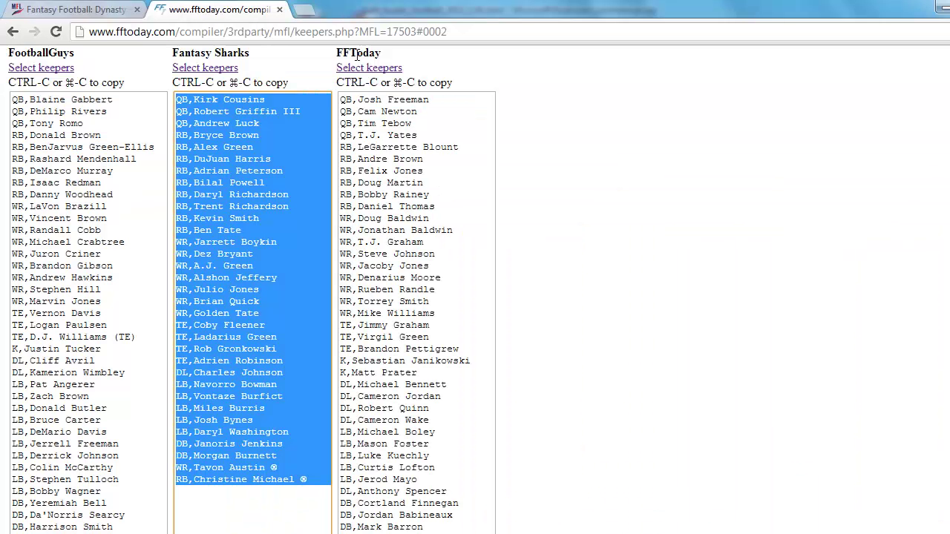
{"action": "left_click", "coordinate": [368, 67]}
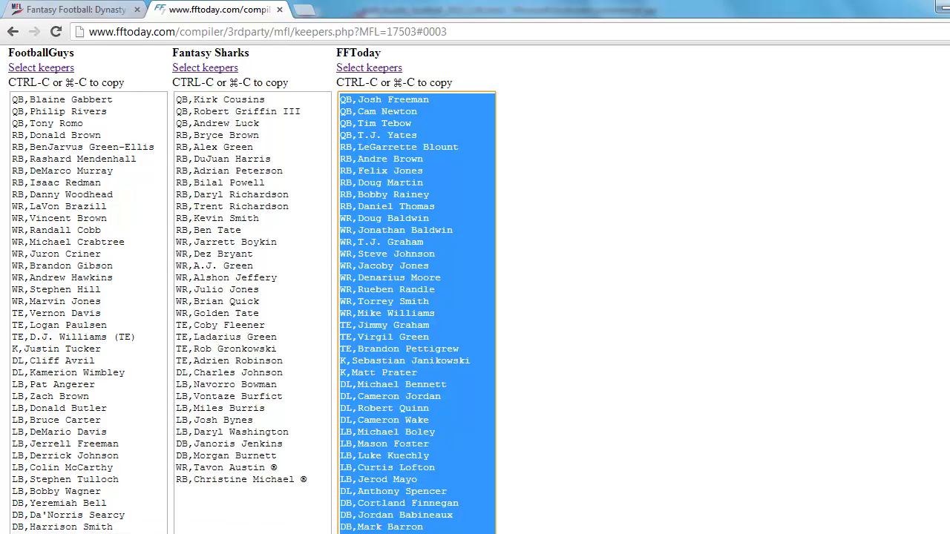
{"action": "key", "text": "alt+Tab"}
{"action": "left_click", "coordinate": [478, 253]}
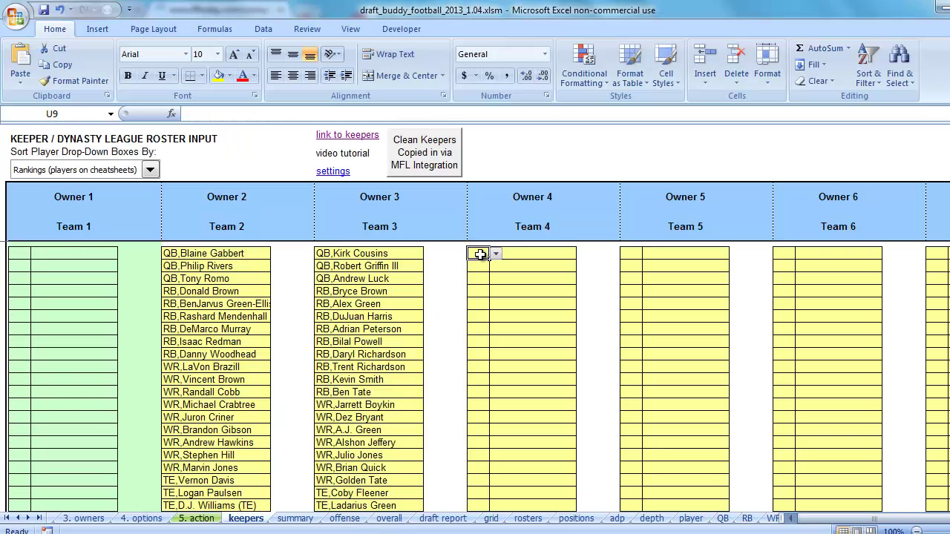
{"action": "key", "text": "ctrl+v"}
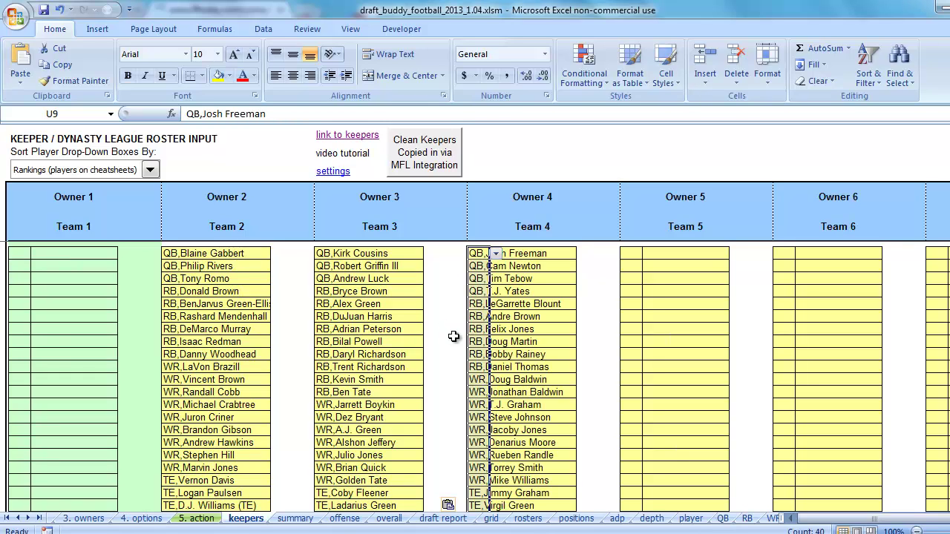
{"action": "left_click", "coordinate": [532, 253]}
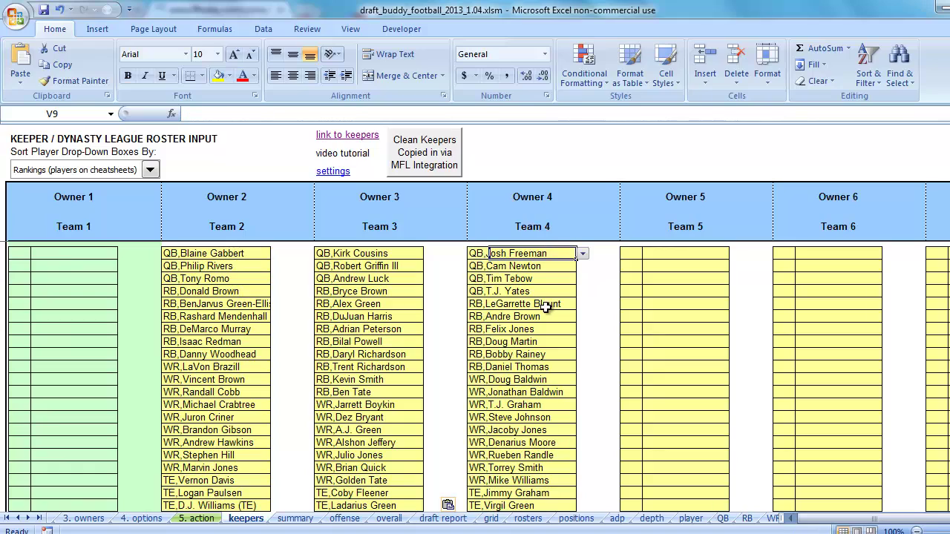
Run 'Clean Keepers Copied in via MFL Integration', then verify the first keeper's team and bye formulas in K9 and L9
{"action": "scroll", "coordinate": [547, 306], "scroll_direction": "down", "scroll_amount": 9}
{"action": "scroll", "coordinate": [526, 304], "scroll_direction": "up", "scroll_amount": 9}
{"action": "left_click", "coordinate": [423, 153]}
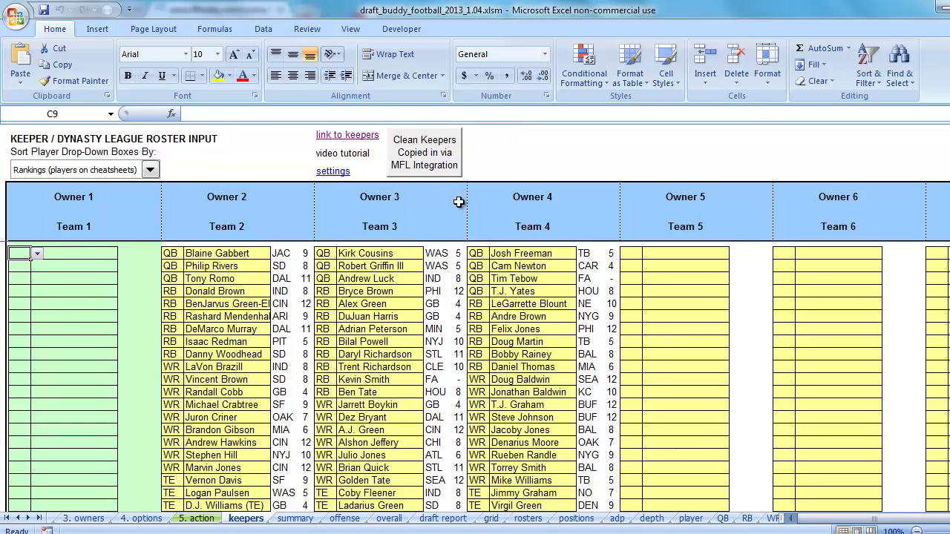
{"action": "scroll", "coordinate": [460, 201], "scroll_direction": "down", "scroll_amount": 2}
{"action": "scroll", "coordinate": [457, 213], "scroll_direction": "up", "scroll_amount": 2}
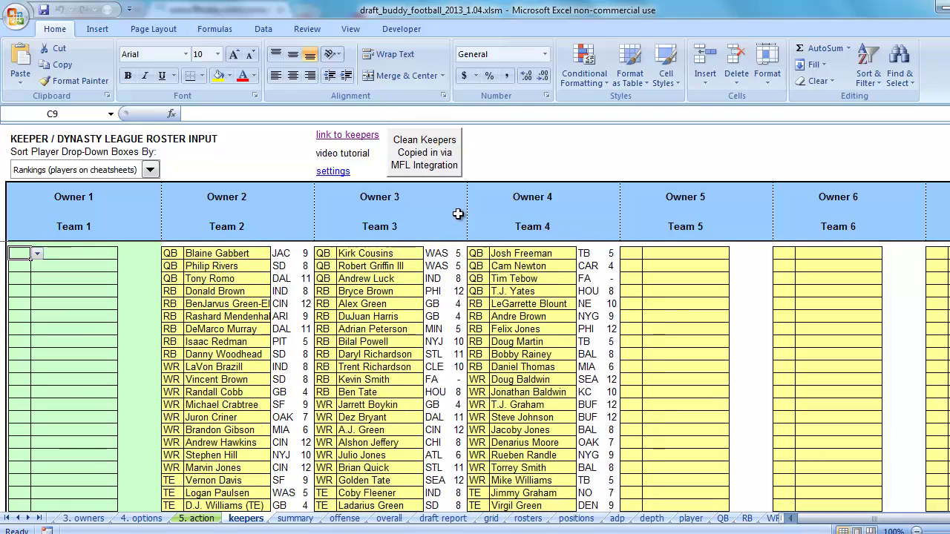
{"action": "left_click", "coordinate": [283, 254]}
{"action": "left_click", "coordinate": [307, 253]}
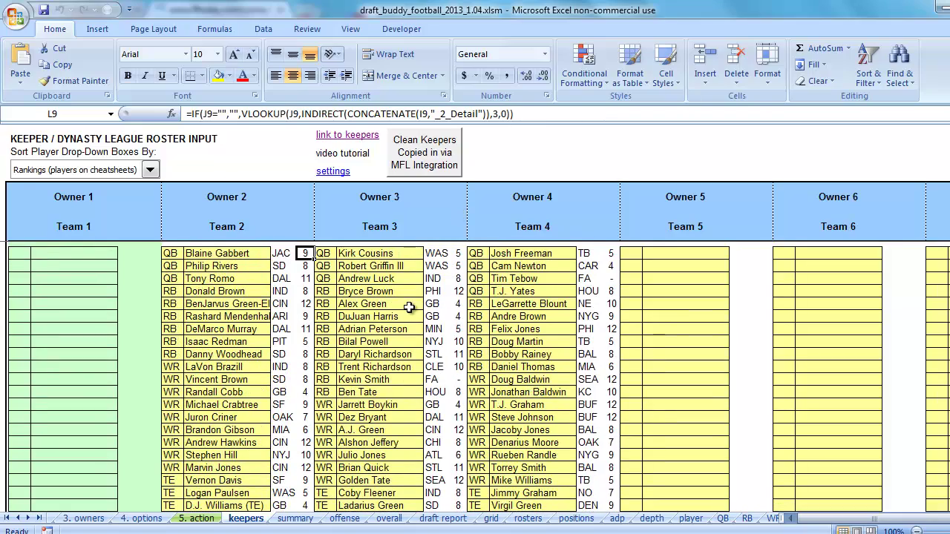
{"action": "scroll", "coordinate": [409, 307], "scroll_direction": "down", "scroll_amount": 9}
{"action": "scroll", "coordinate": [408, 308], "scroll_direction": "up", "scroll_amount": 9}
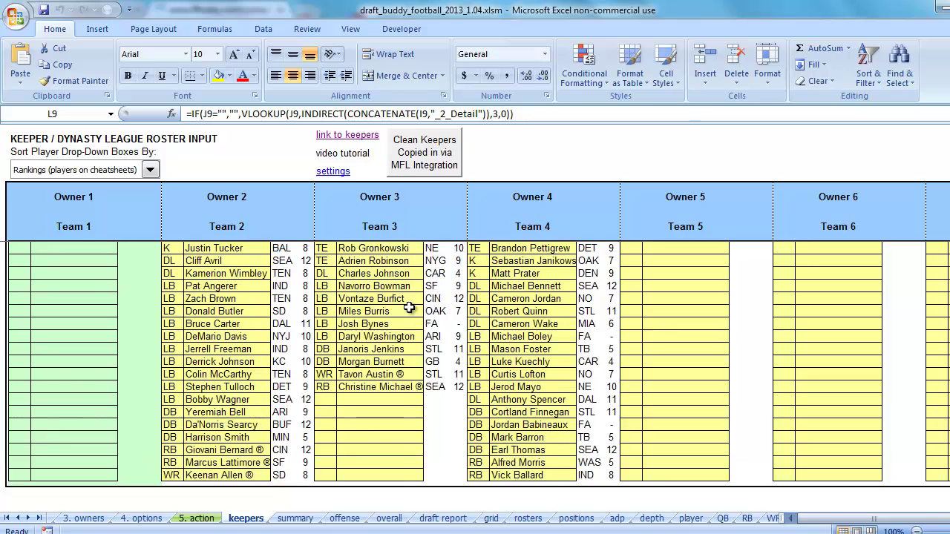
{"action": "left_click", "coordinate": [527, 518]}
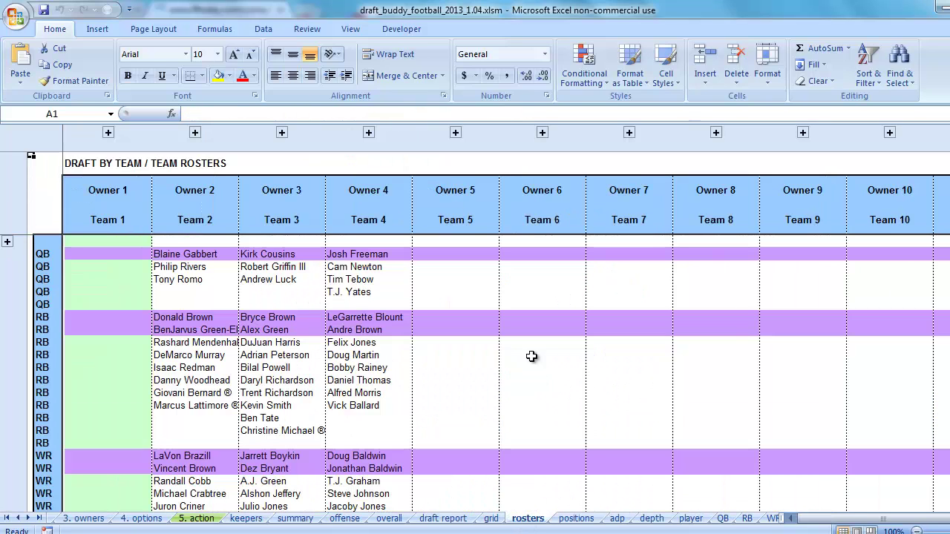
{"action": "scroll", "coordinate": [531, 356], "scroll_direction": "down", "scroll_amount": 3}
{"action": "scroll", "coordinate": [532, 357], "scroll_direction": "down", "scroll_amount": 4}
{"action": "scroll", "coordinate": [533, 357], "scroll_direction": "up", "scroll_amount": 7}
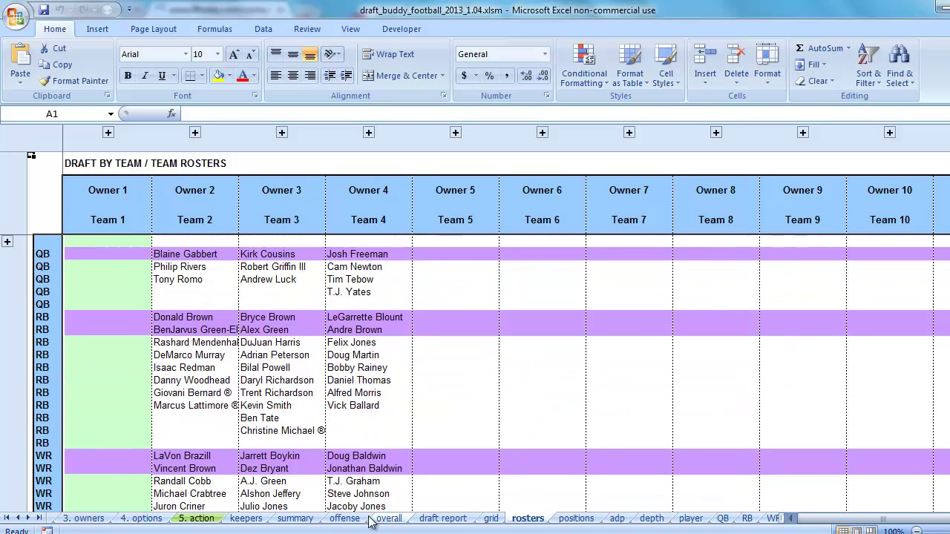
{"action": "left_click", "coordinate": [345, 518]}
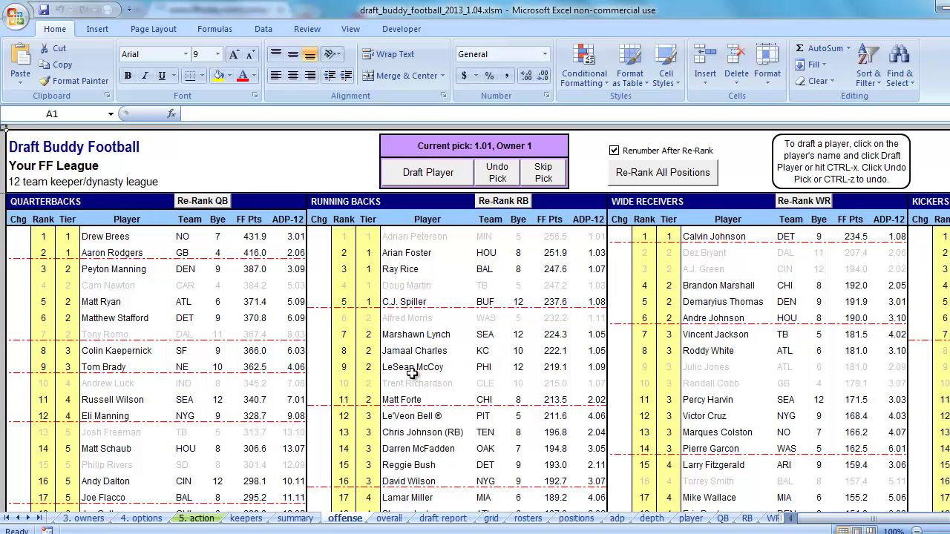
{"action": "left_click", "coordinate": [246, 518]}
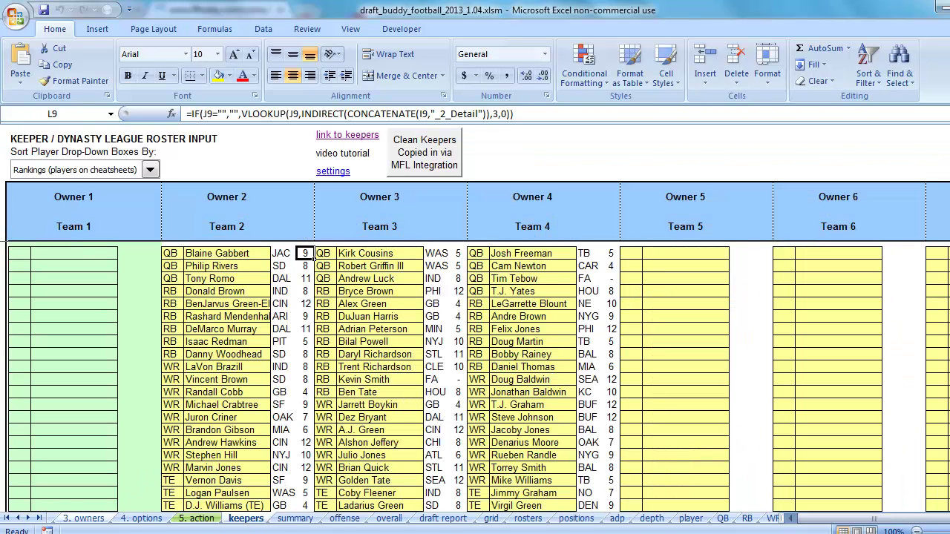
Paste the Fulltime Fantasy keeper list into Owner 5's roster at AA9 and check the Montario Hardesty entry
{"action": "left_click", "coordinate": [96, 470]}
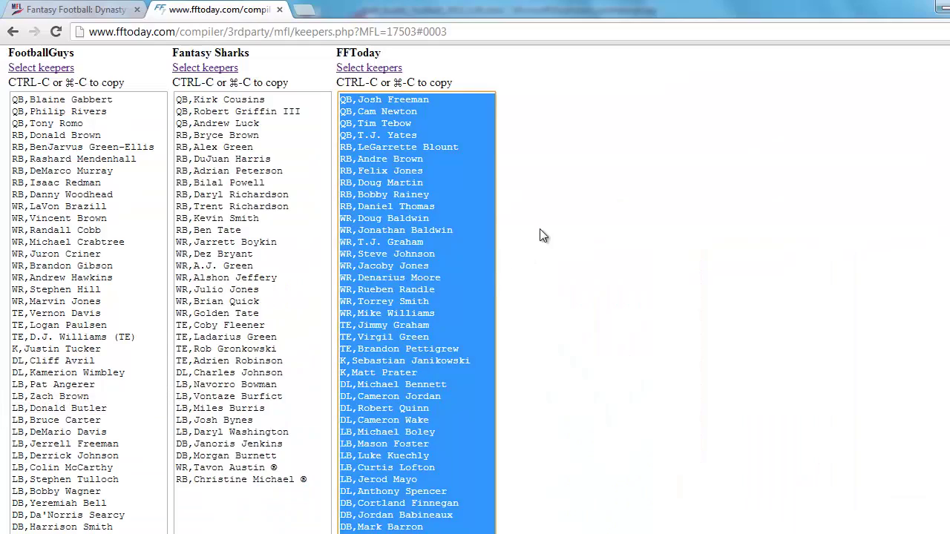
{"action": "scroll", "coordinate": [537, 230], "scroll_direction": "down", "scroll_amount": 5}
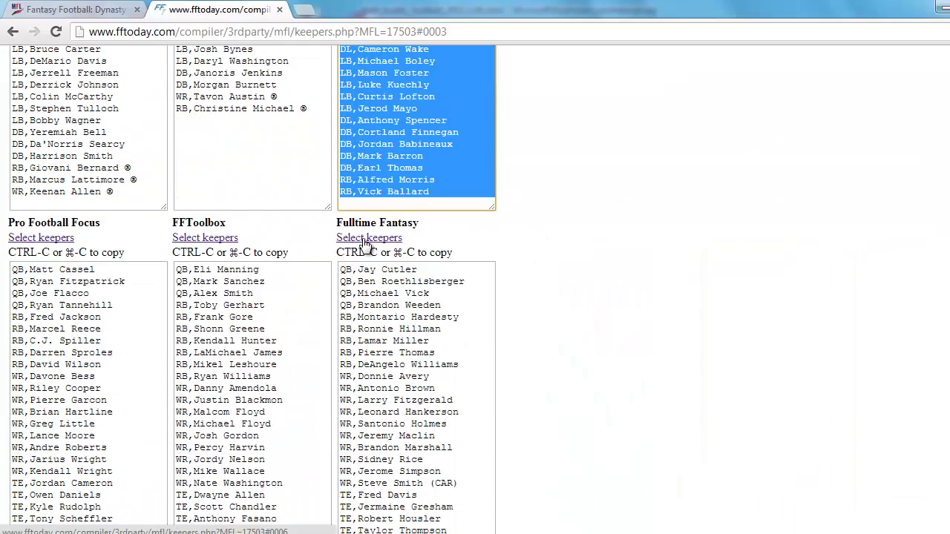
{"action": "left_click", "coordinate": [364, 239]}
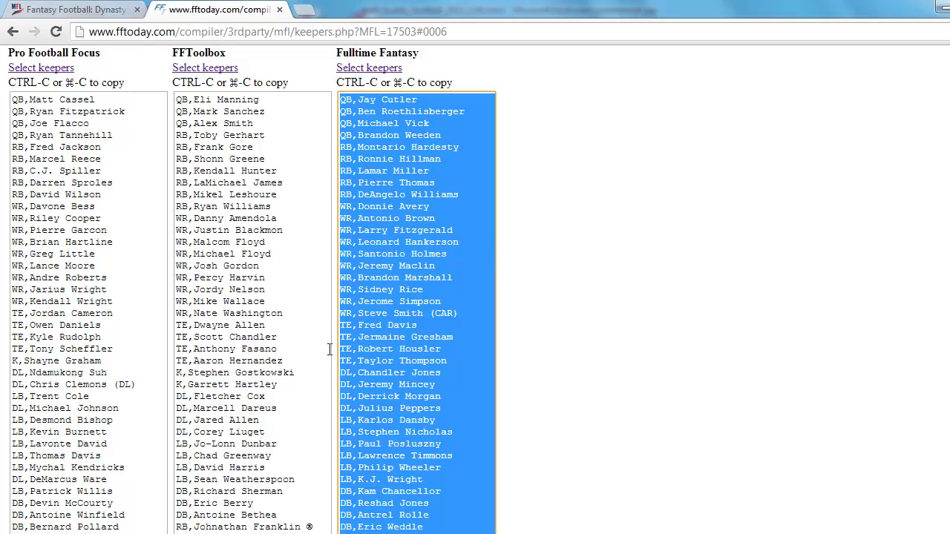
{"action": "key", "text": "alt+Tab"}
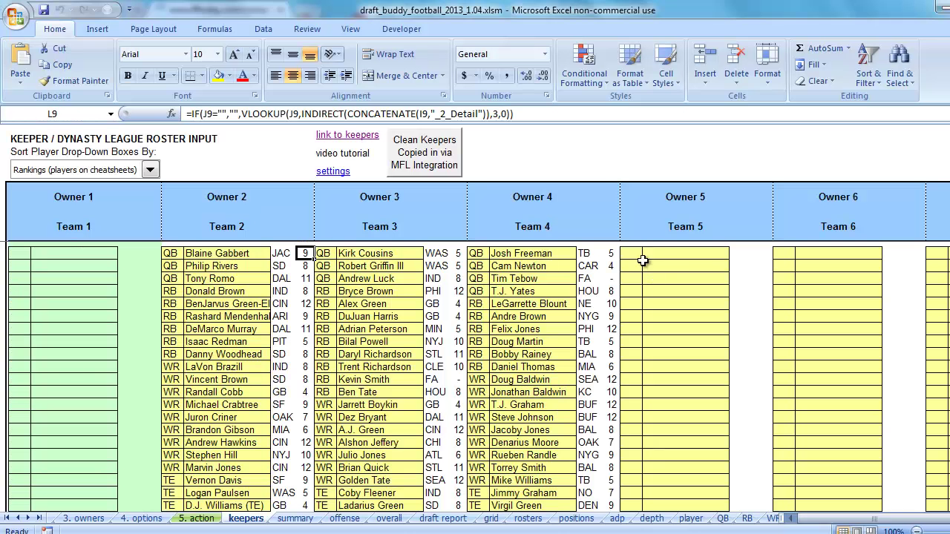
{"action": "left_click", "coordinate": [635, 254]}
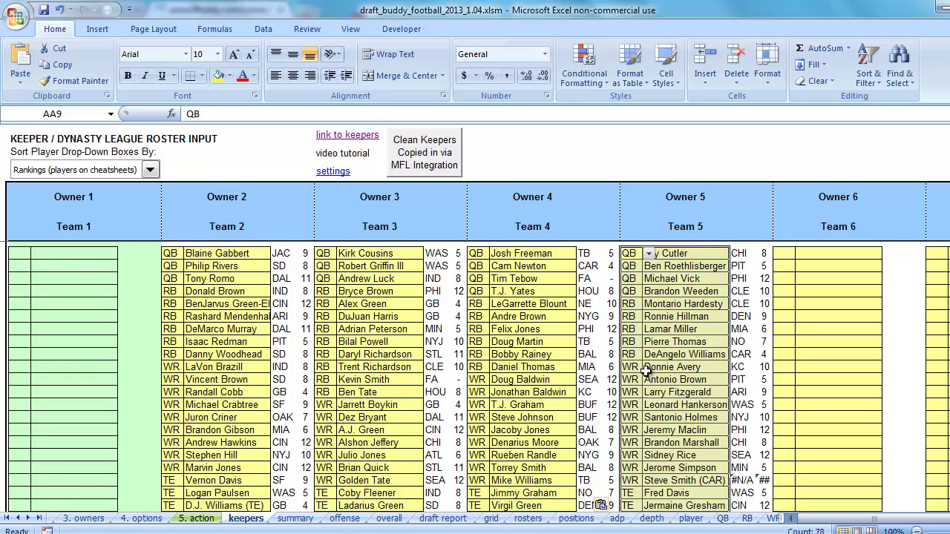
{"action": "left_click", "coordinate": [710, 305]}
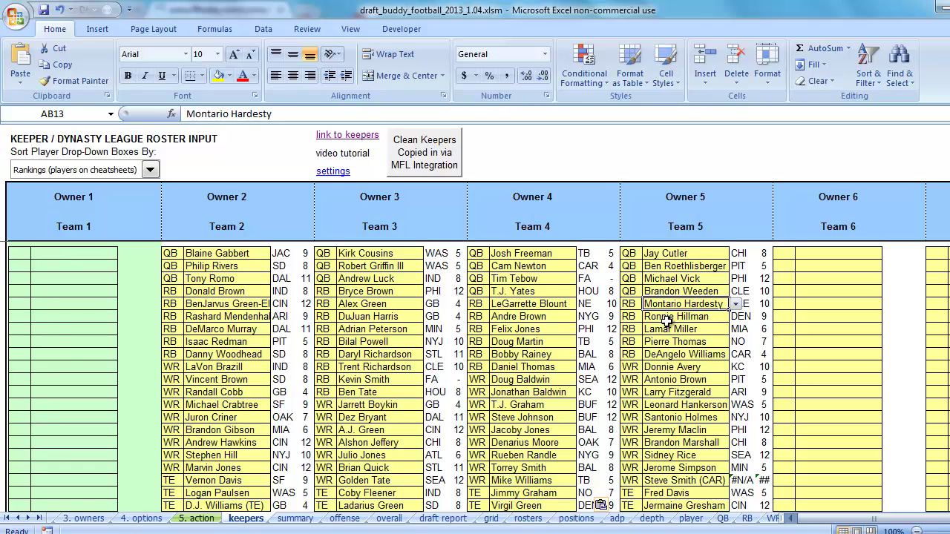
{"action": "left_click", "coordinate": [628, 253]}
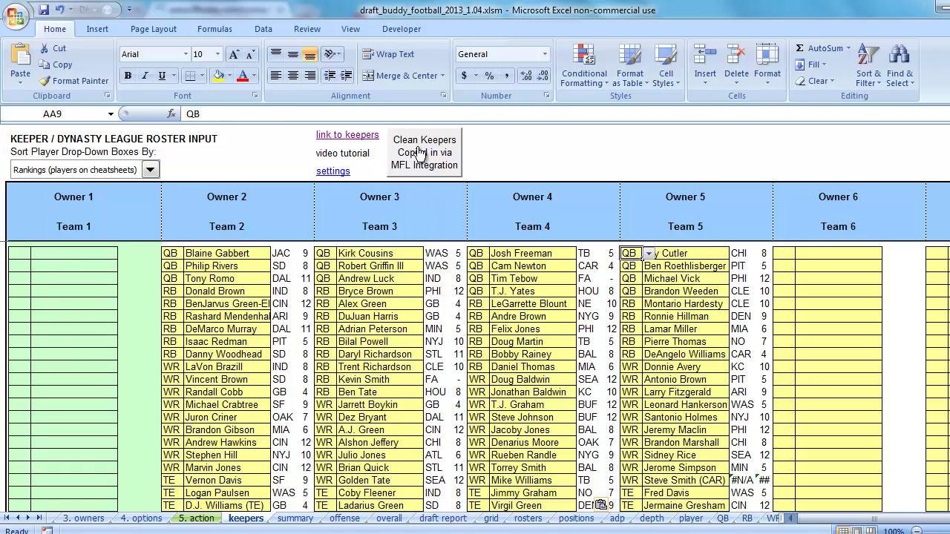